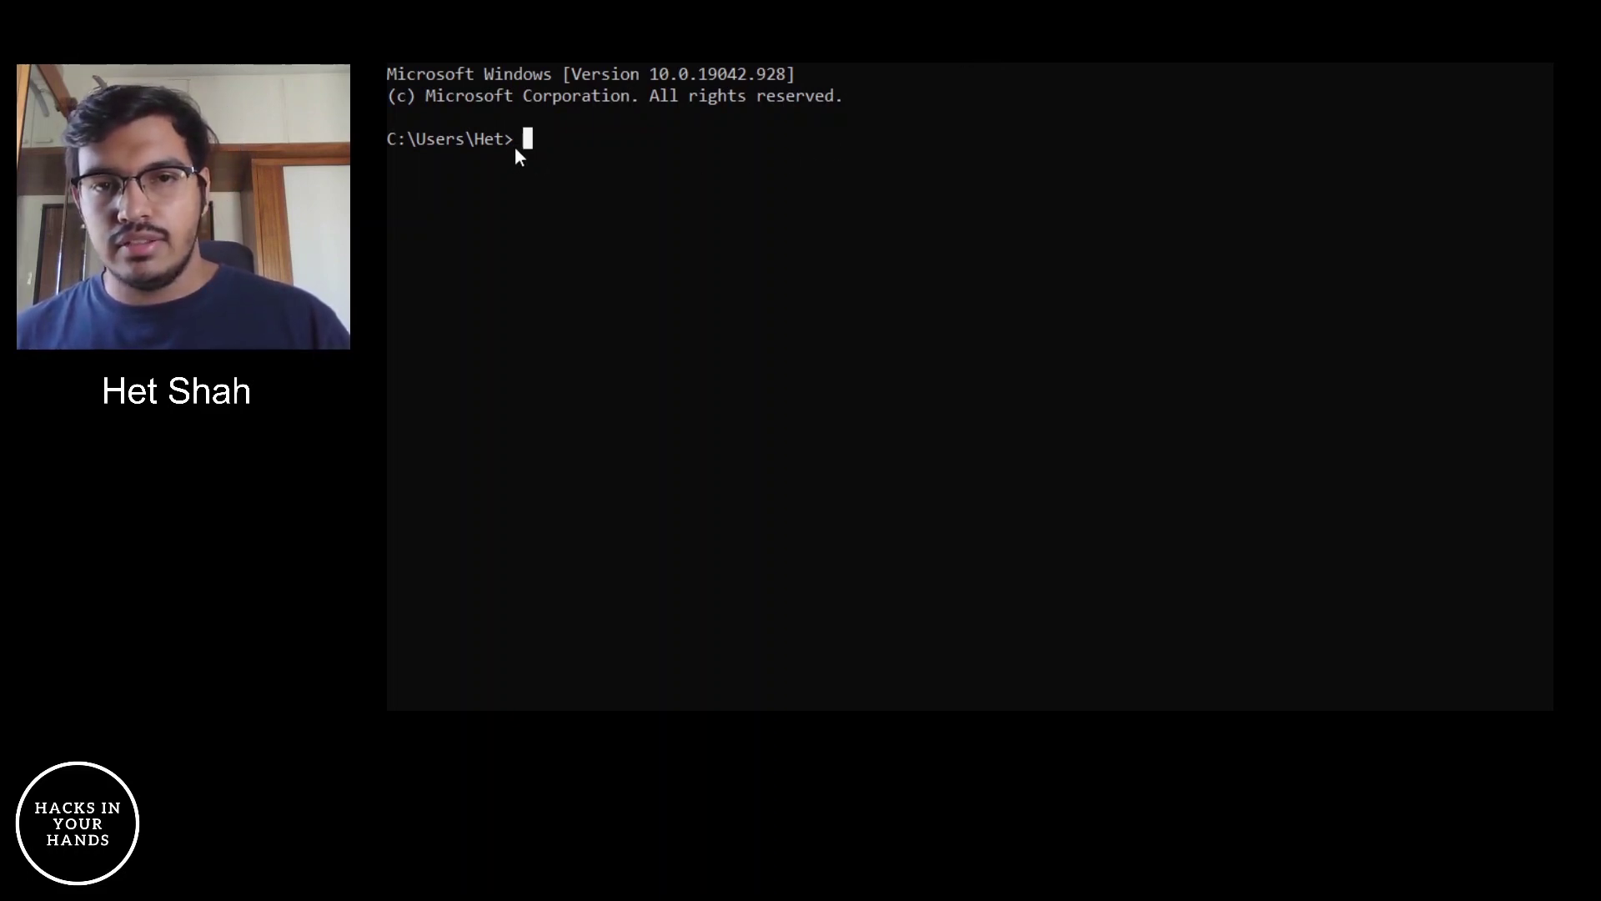
Enter netsh and then its wlan context so the prompt reads netsh wlan>
key(BackSpace)
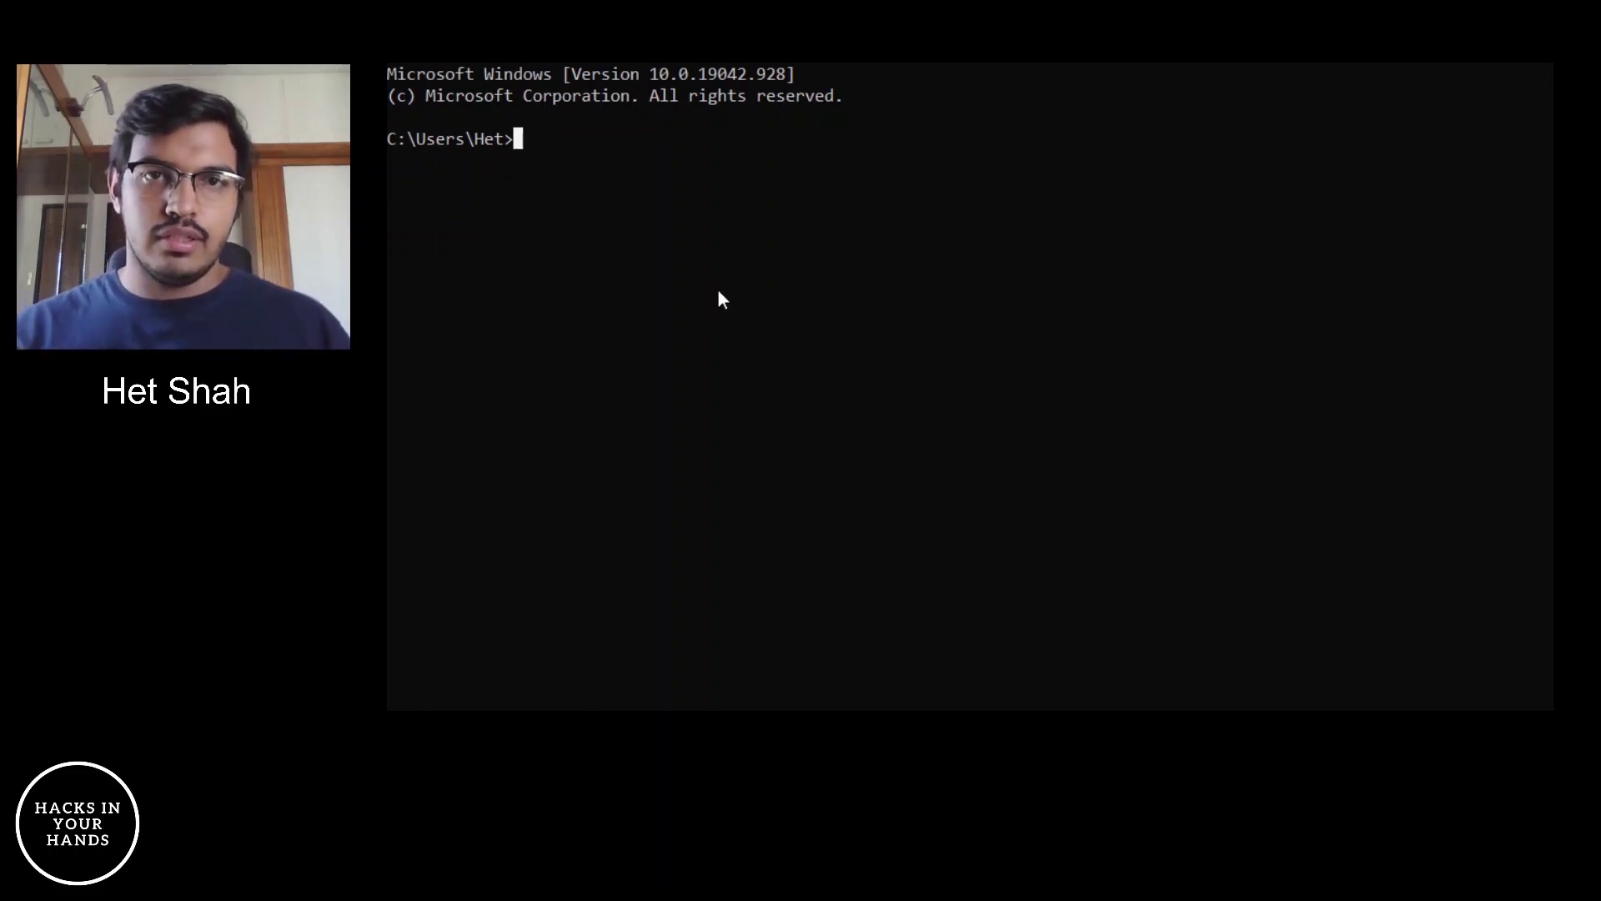
text(nets)
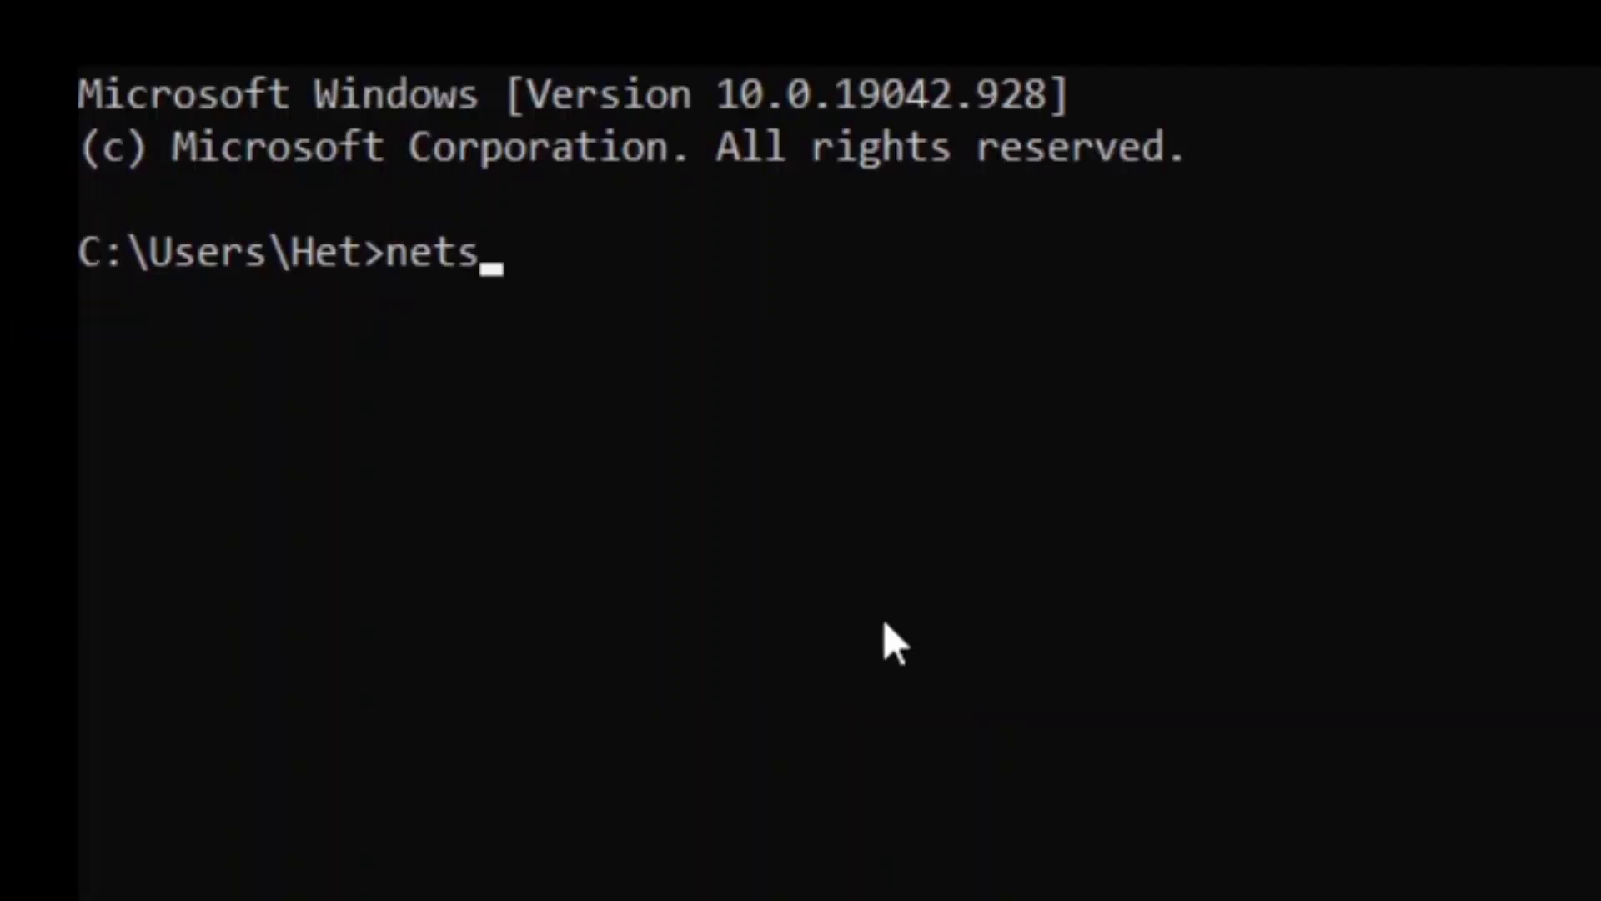
text(h)
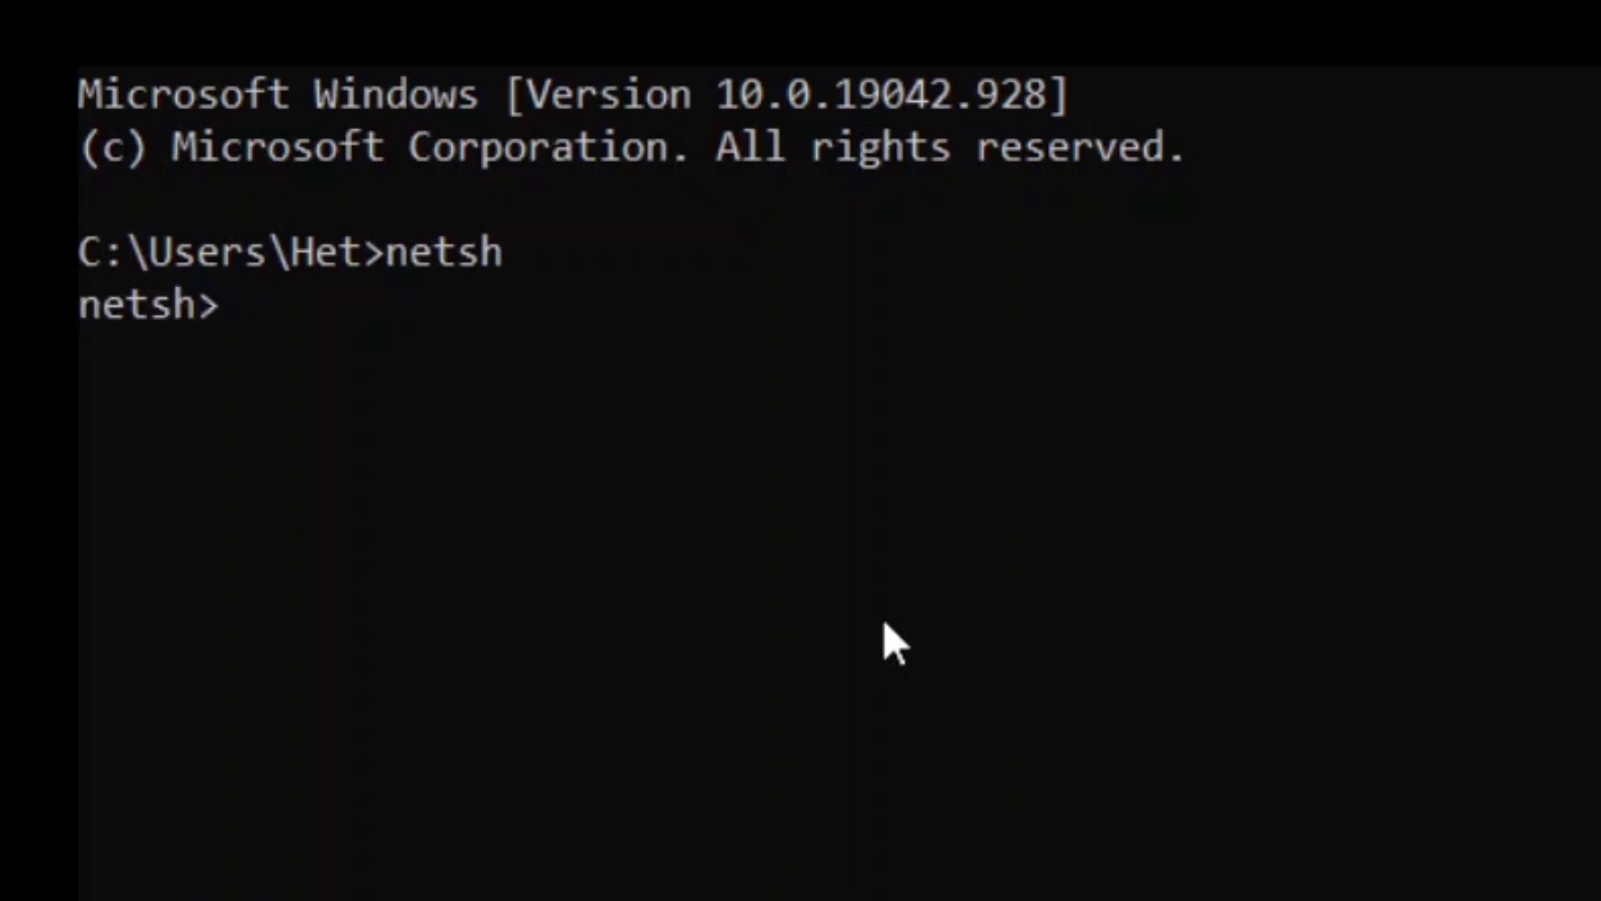
text(>wlan)
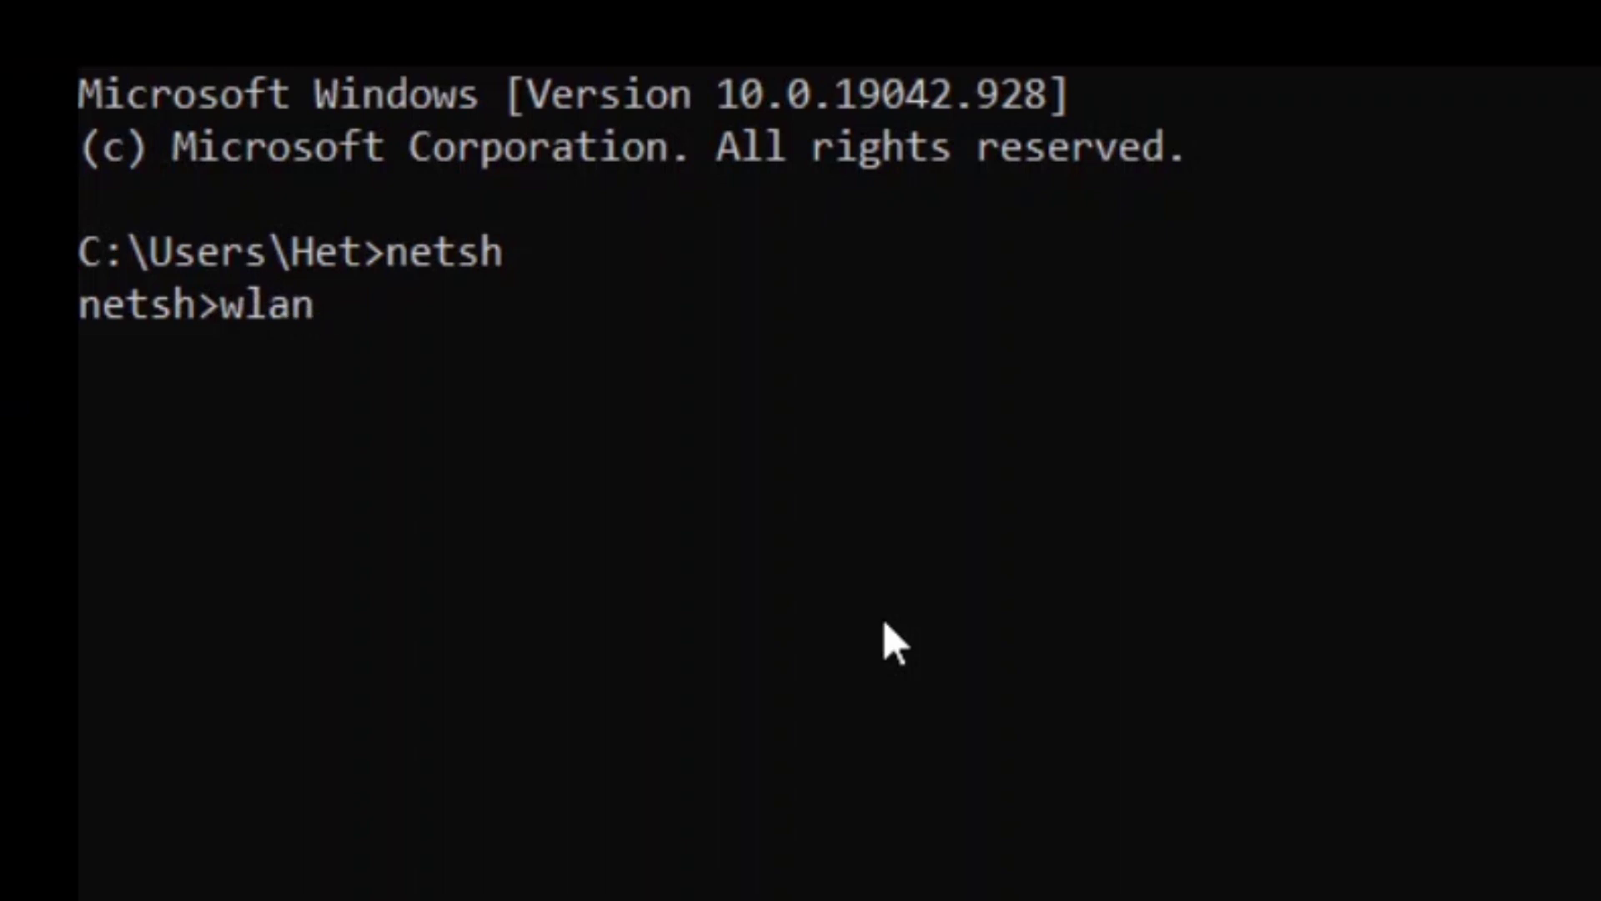
key(Return)
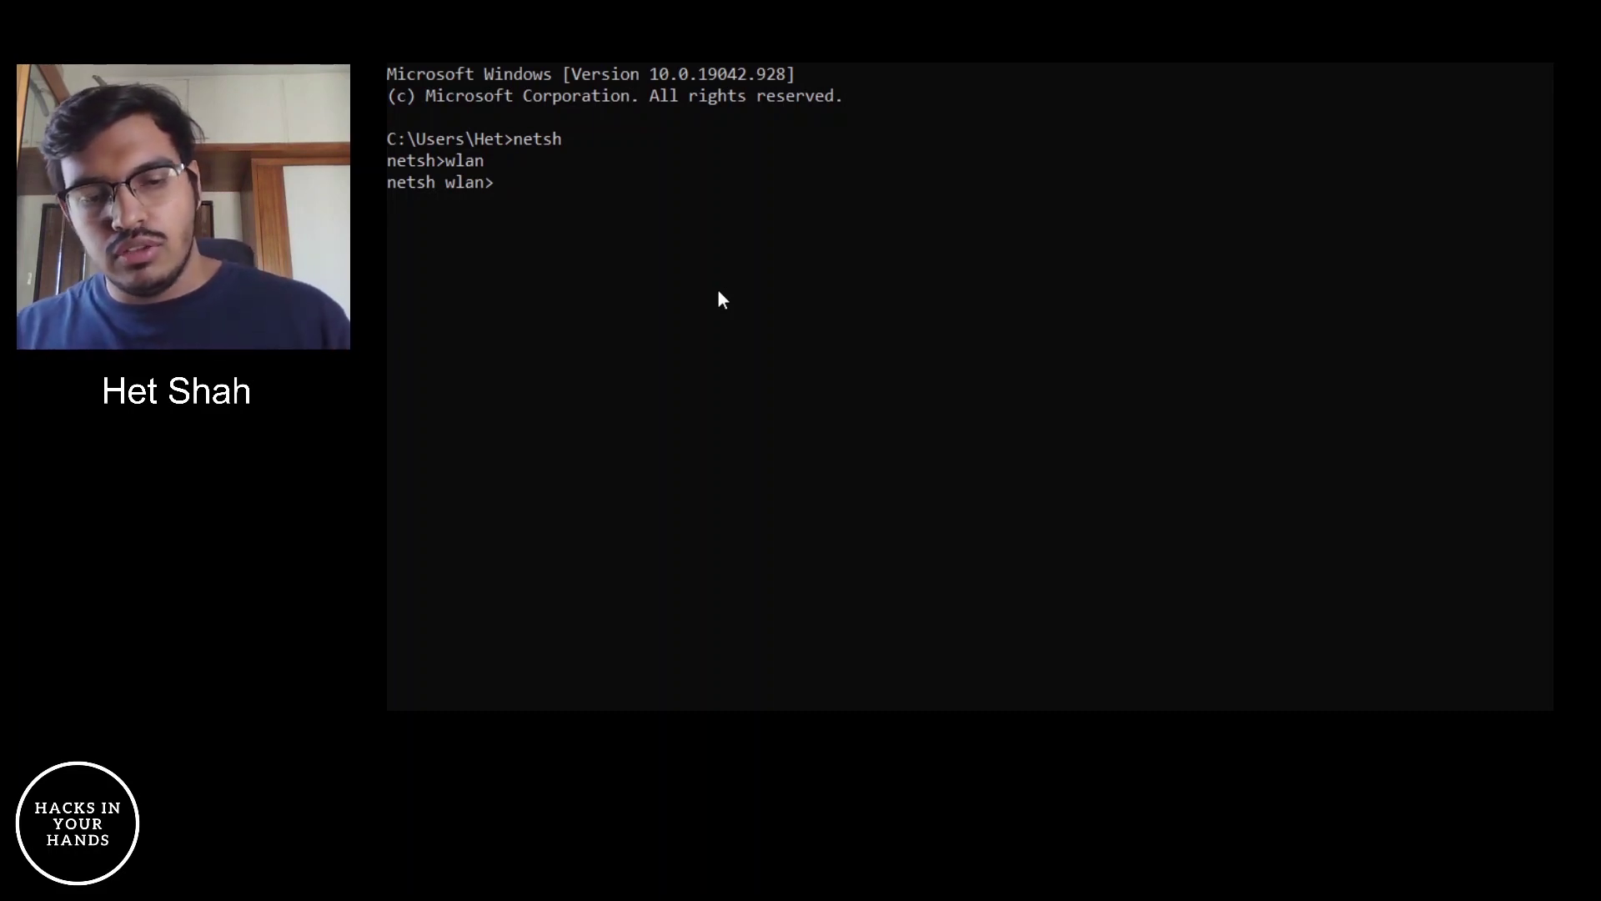
text(show )
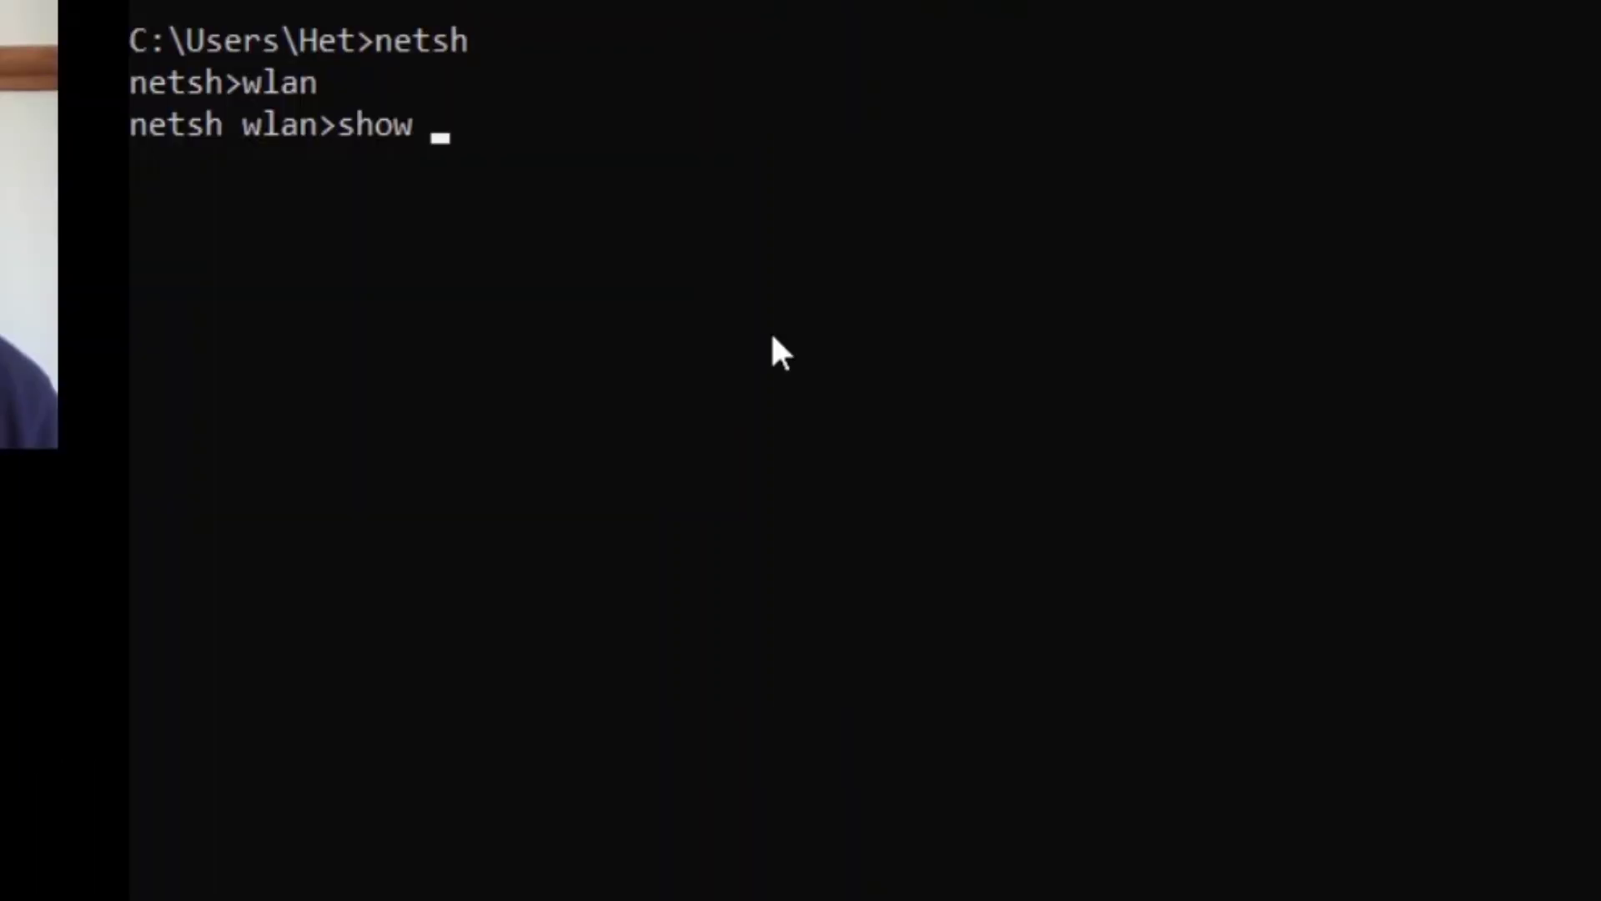
text(profiles)
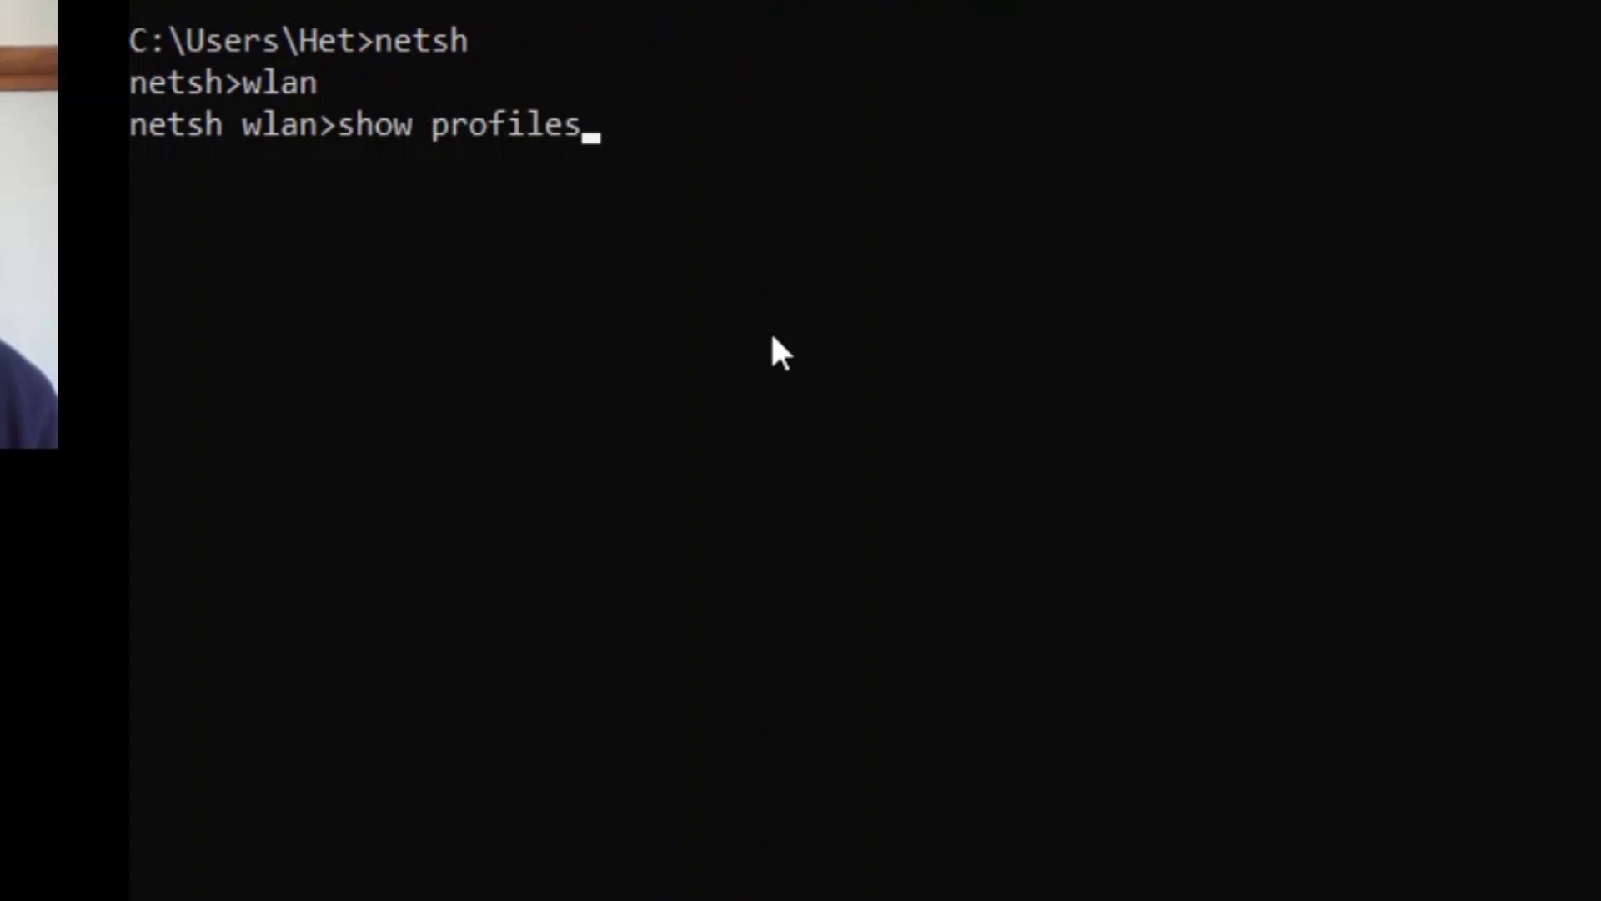
Run show profiles to list the four saved Wi-Fi profiles and copy 'Ace Wifi'
key(Return)
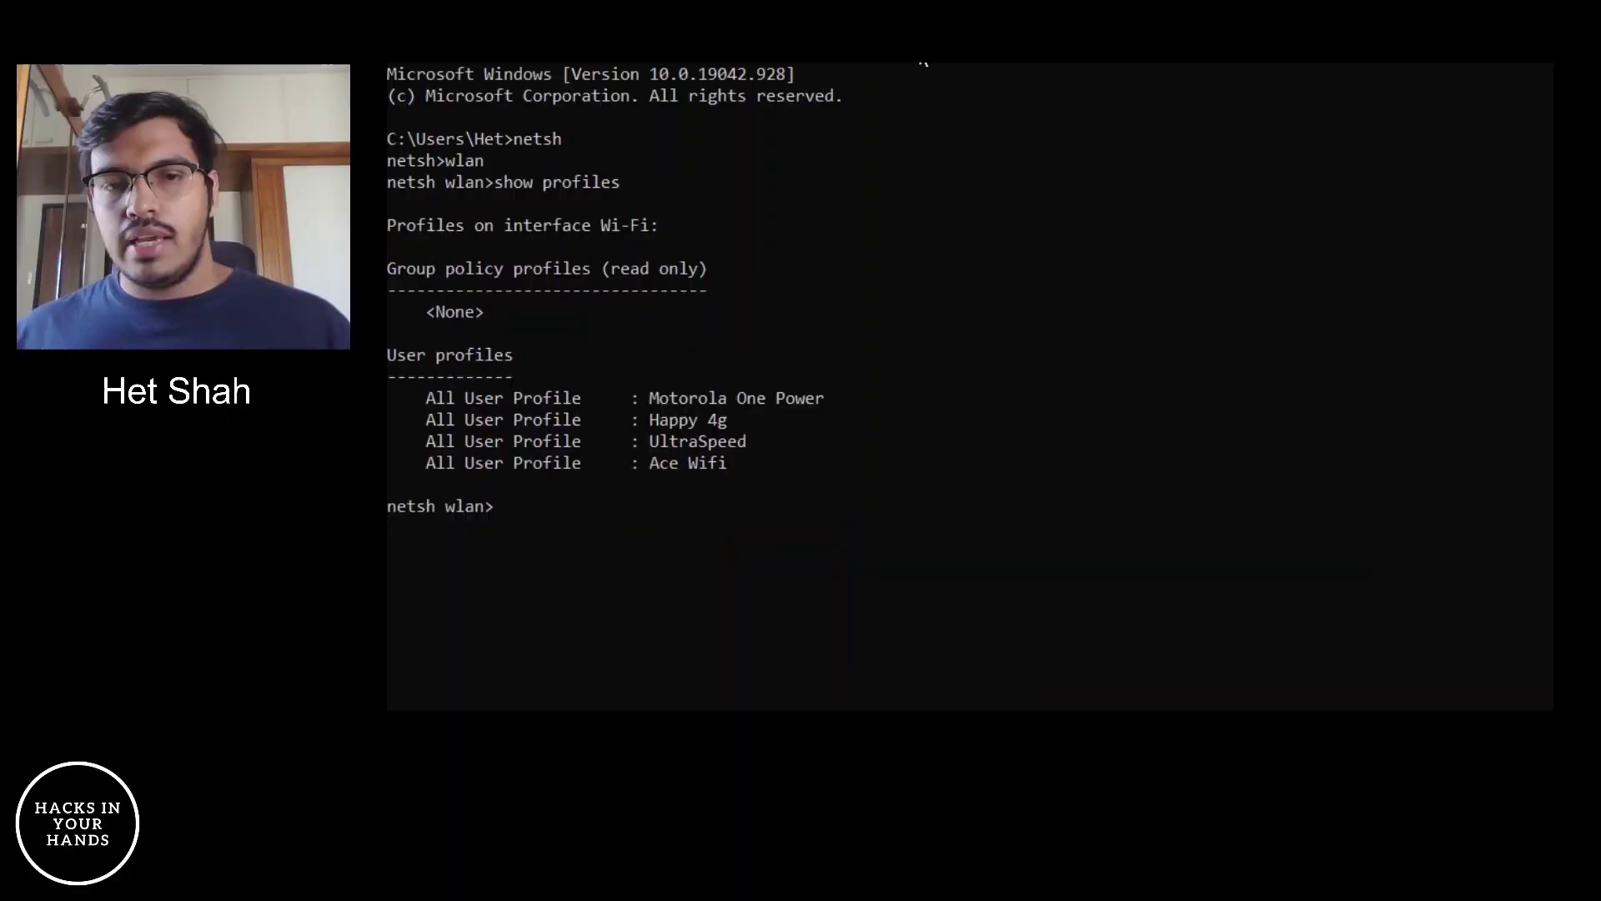
drag(651, 471, 646, 467)
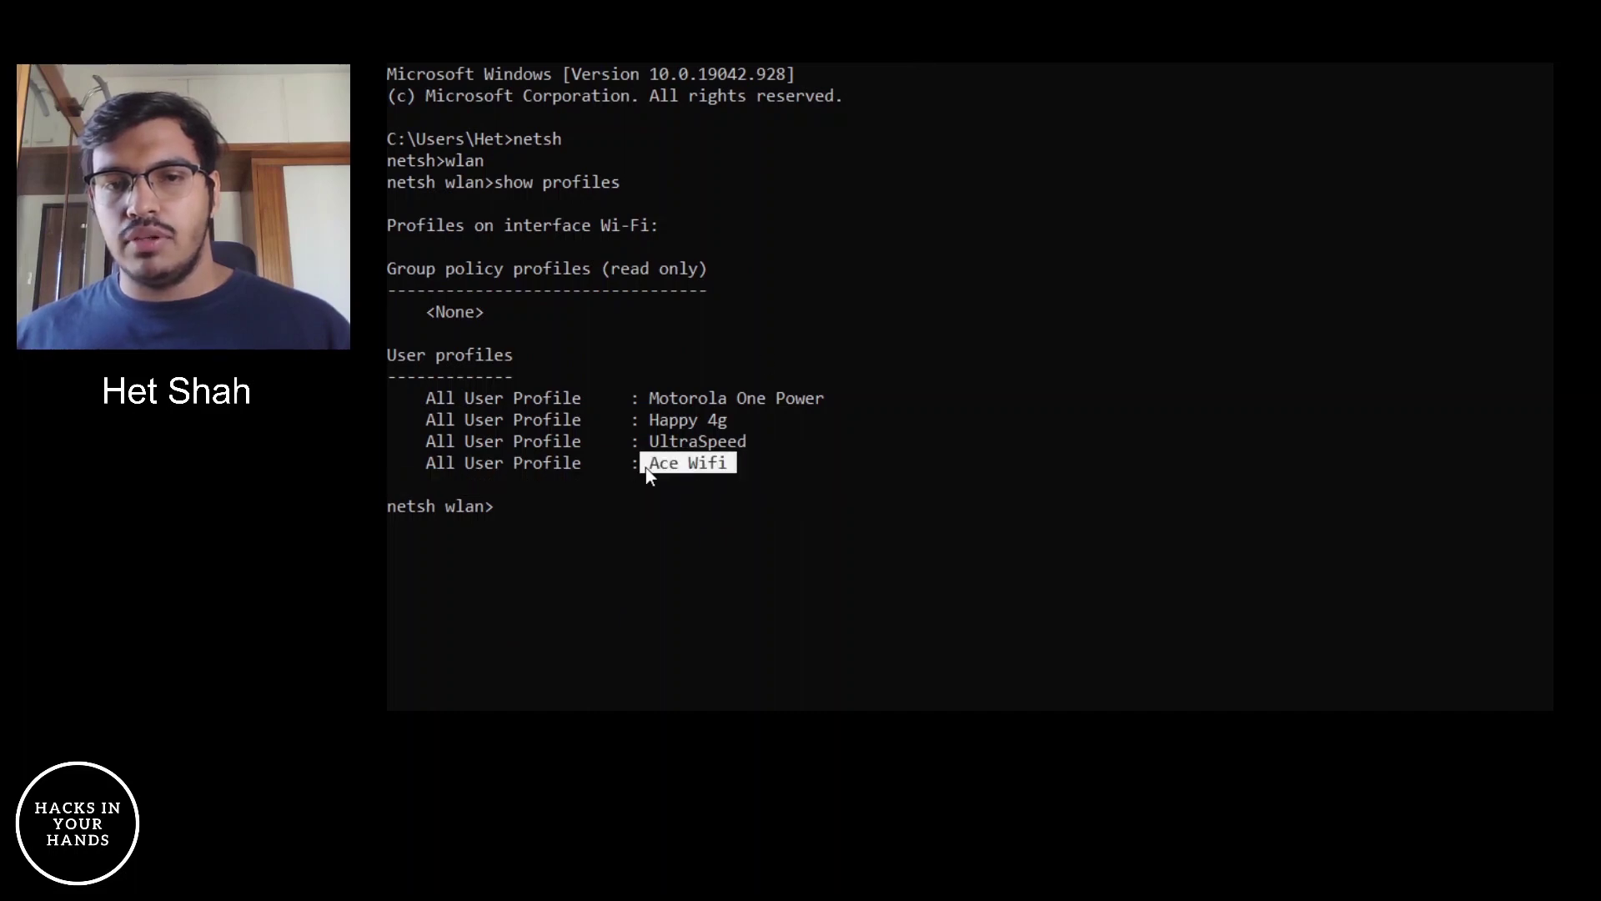
right_click(500, 509)
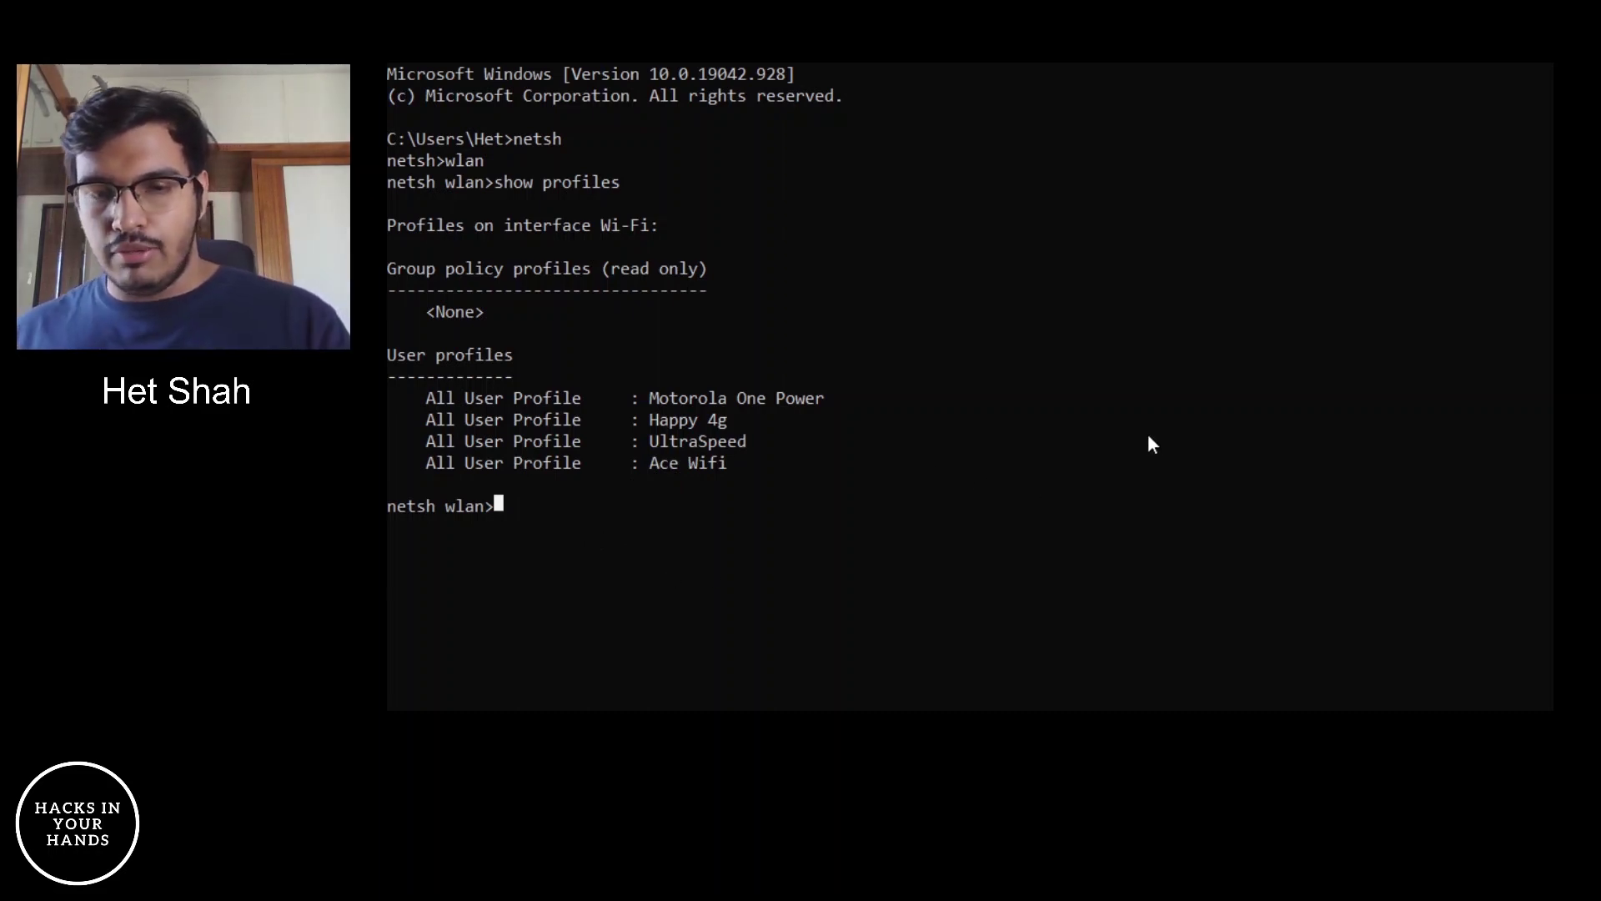
Run show profiles "Ace Wifi" key=clear to reveal the Ace Wifi key content
key(Up)
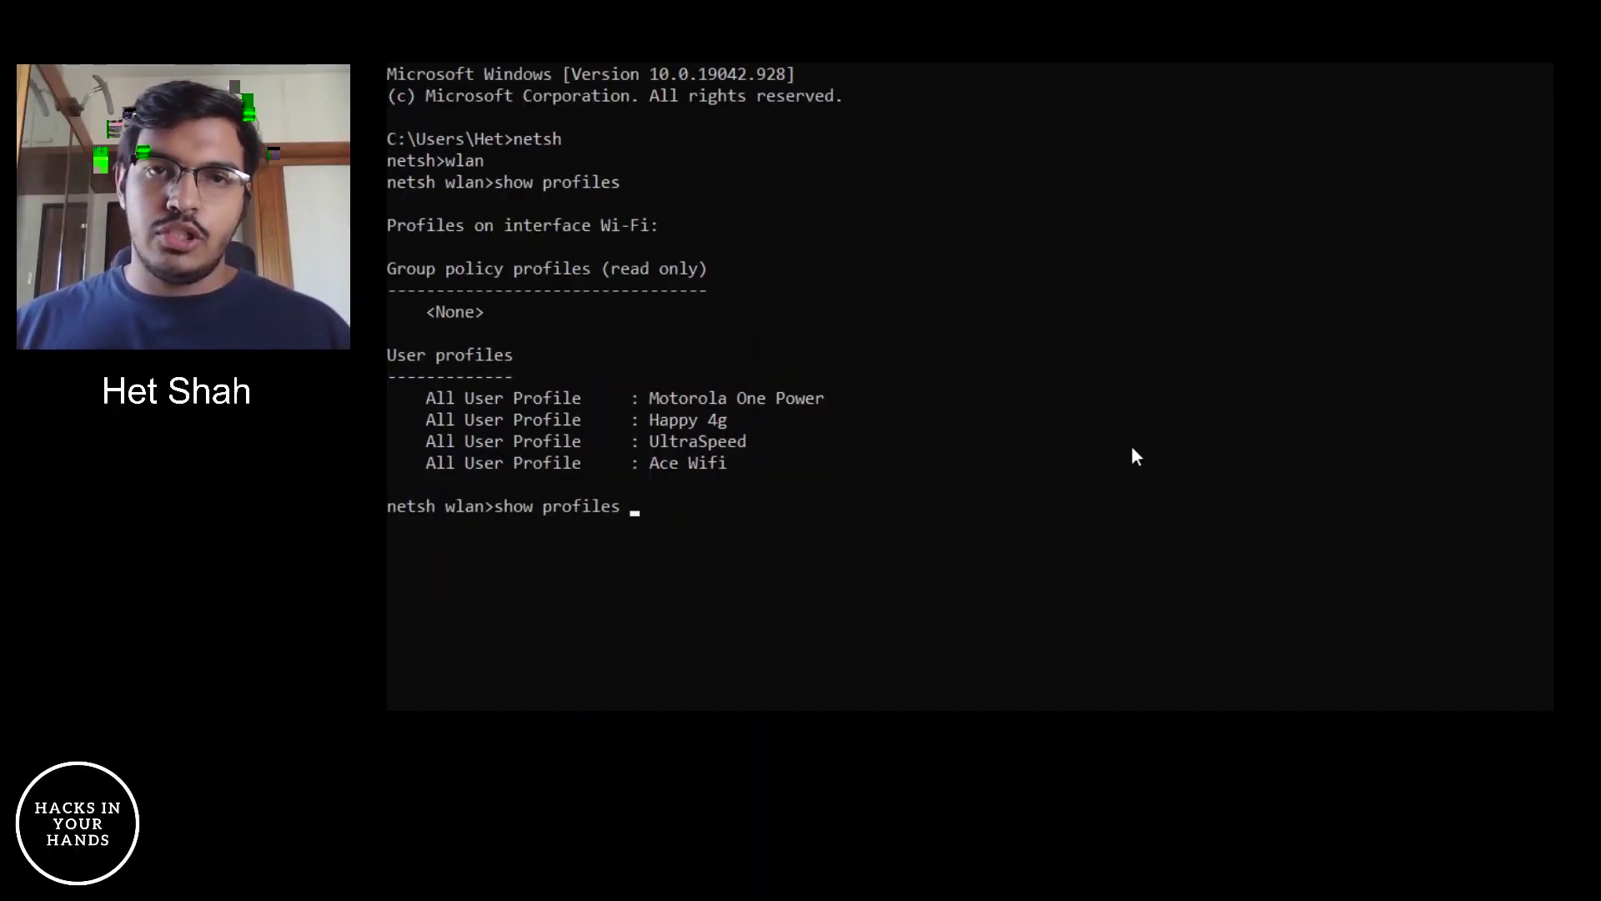
text(")
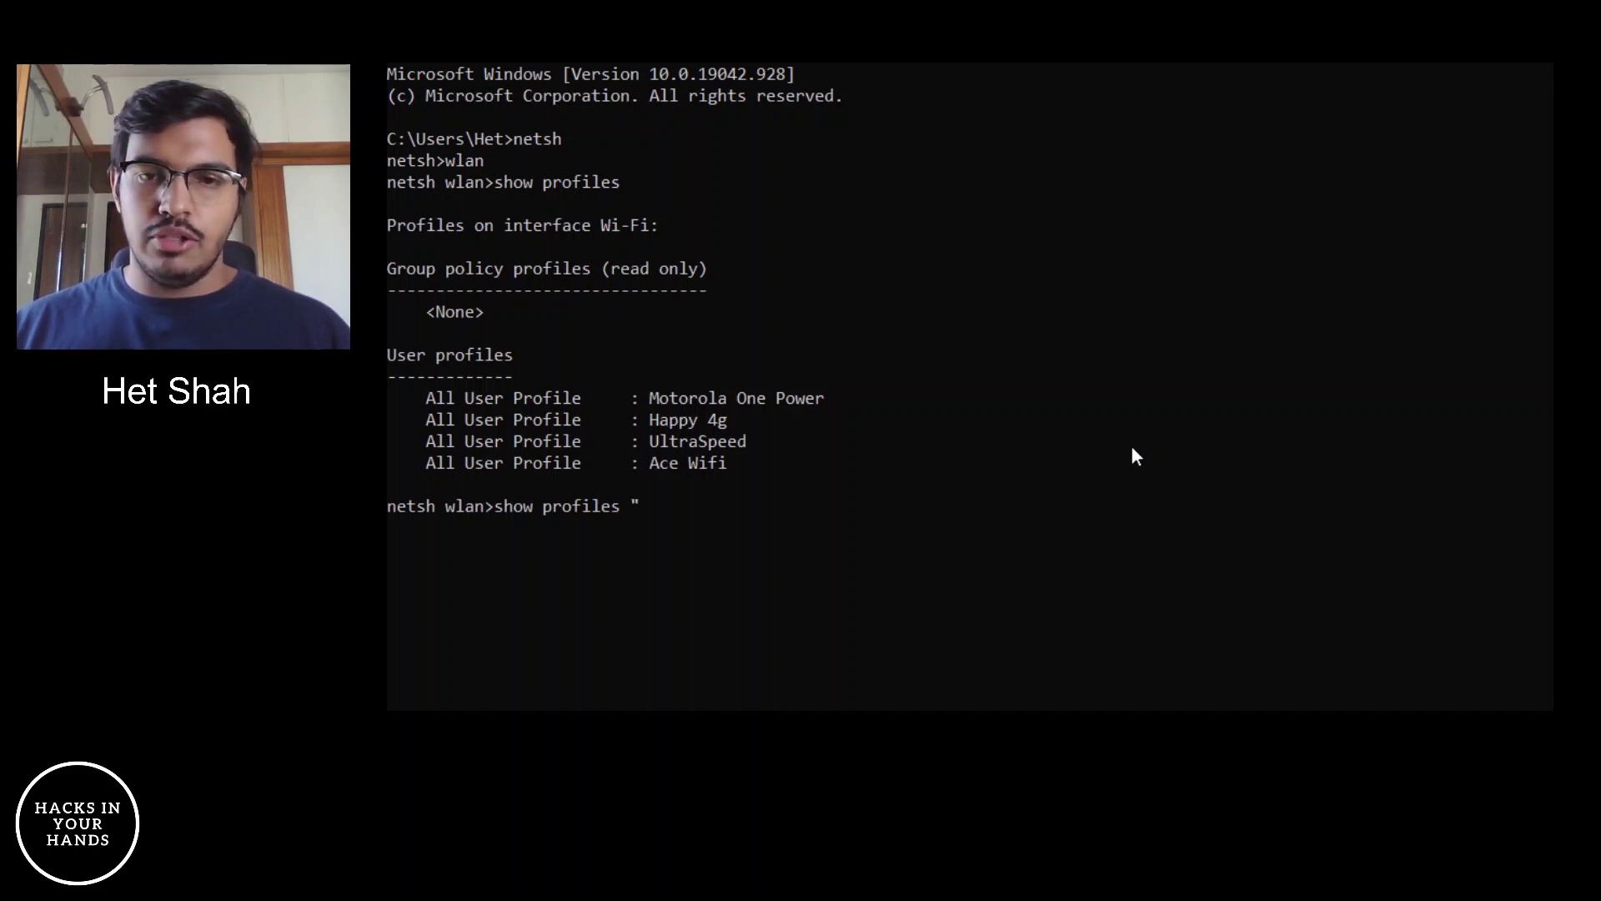
text(Ace Wi)
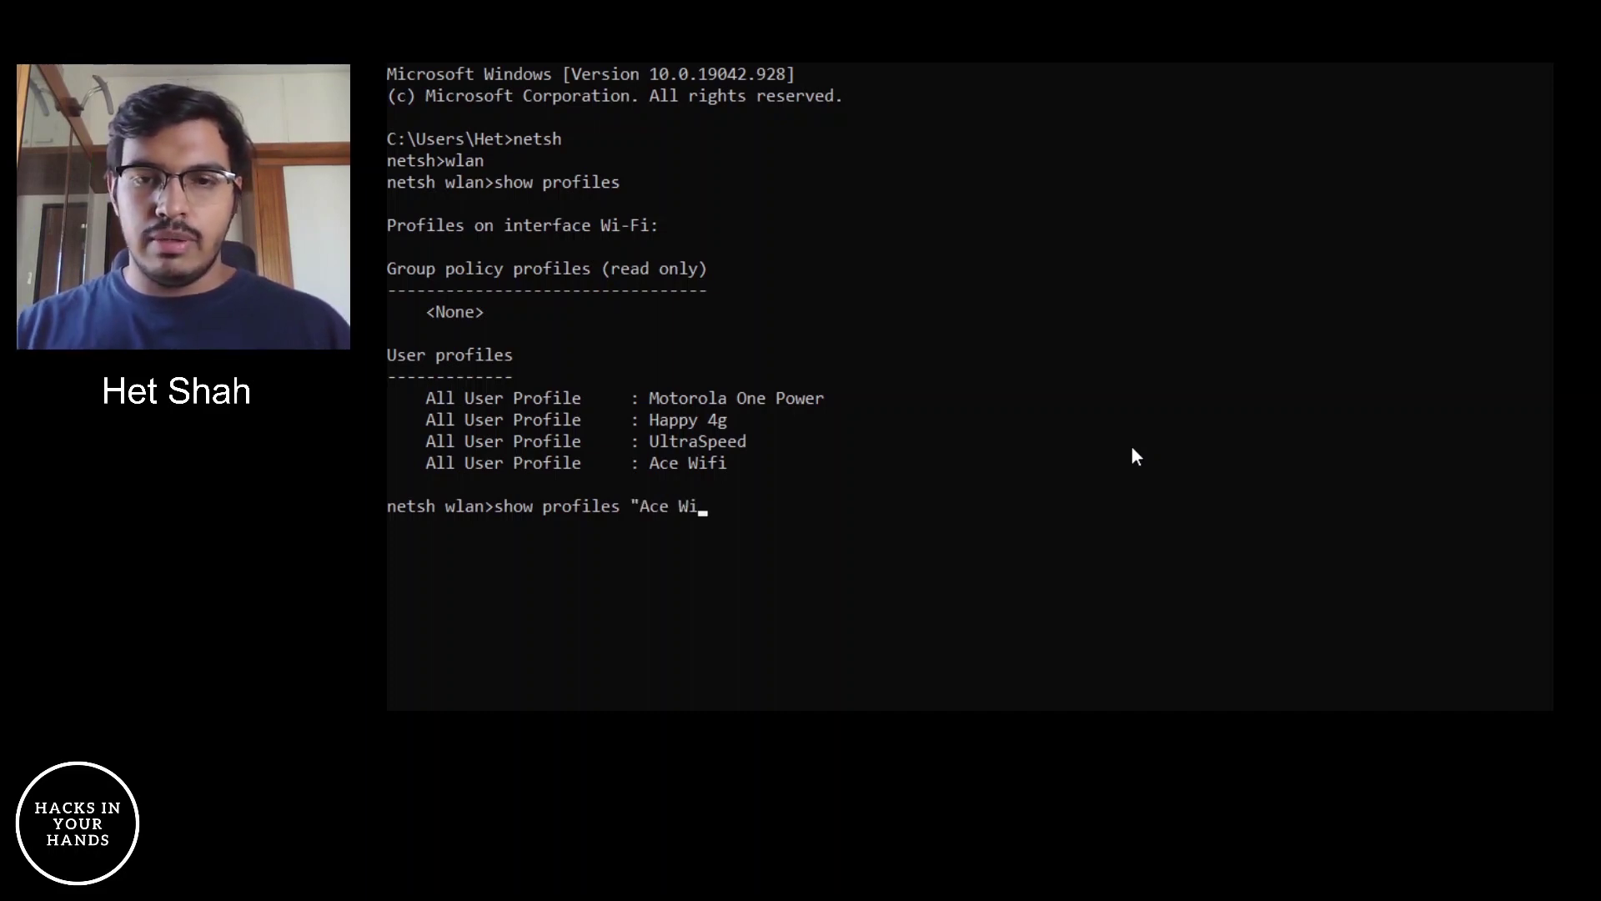
text(fi")
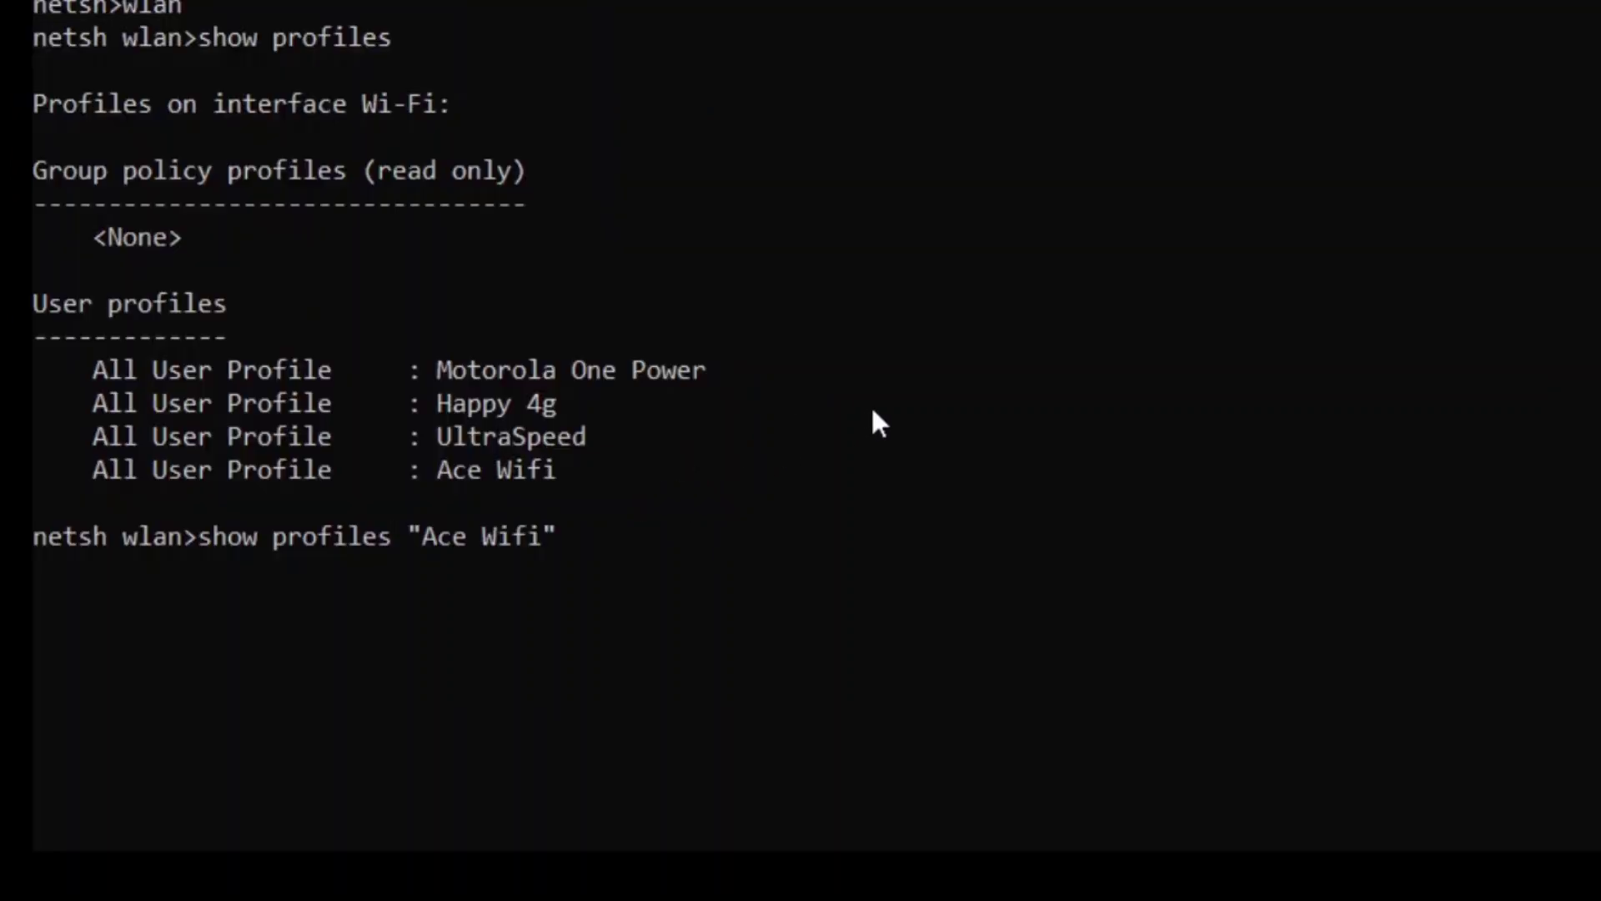
text( key=cle)
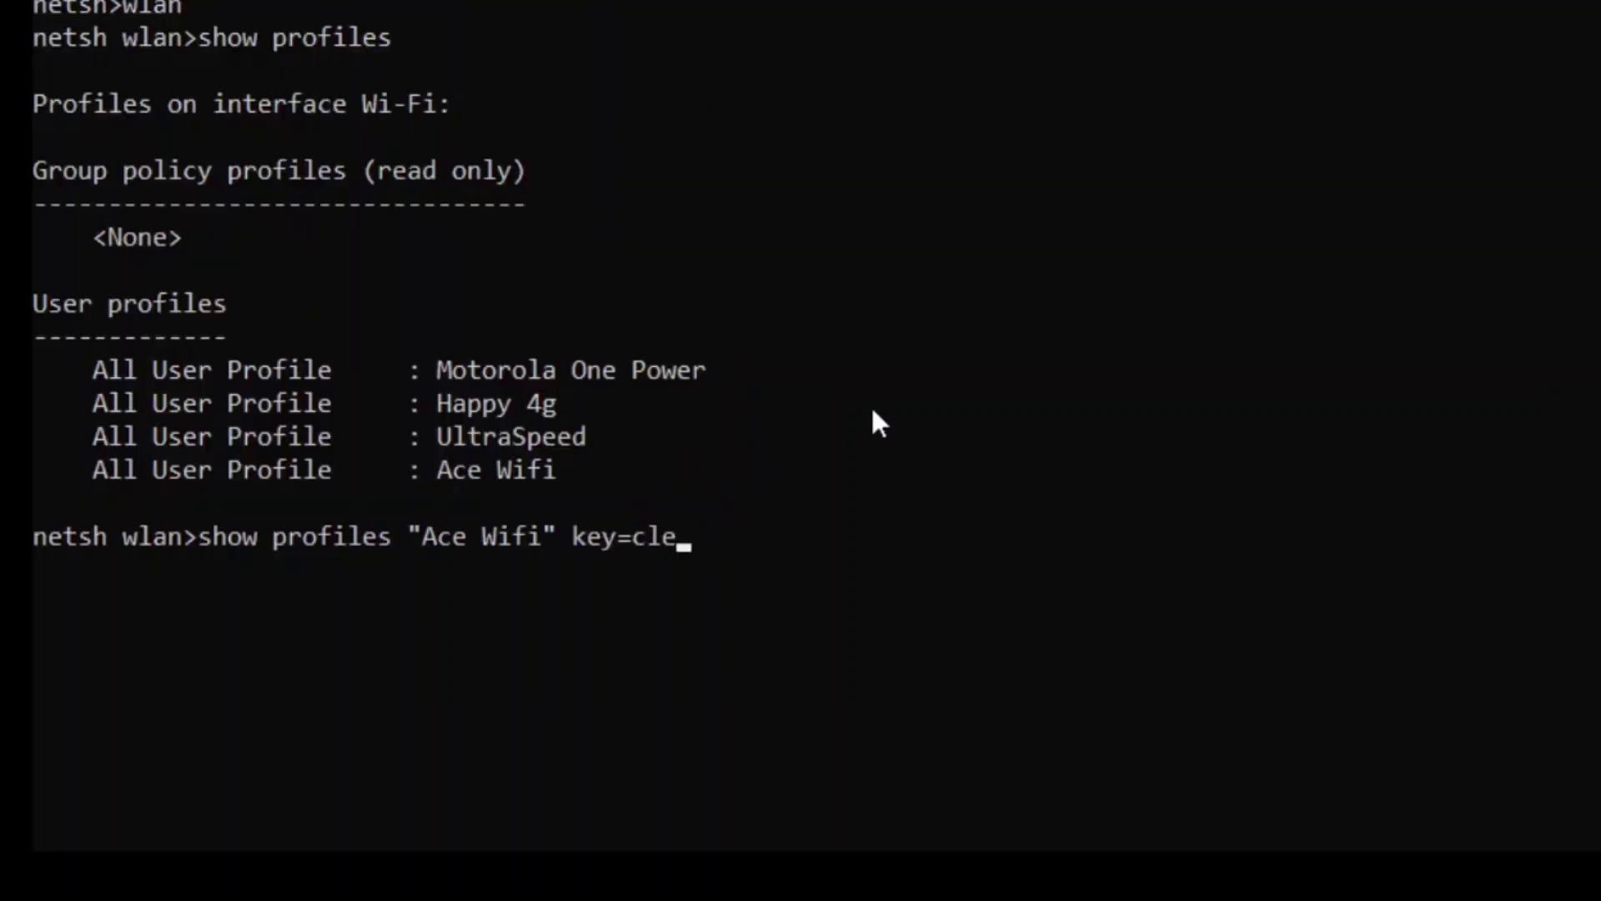
text(ar)
key(Return)
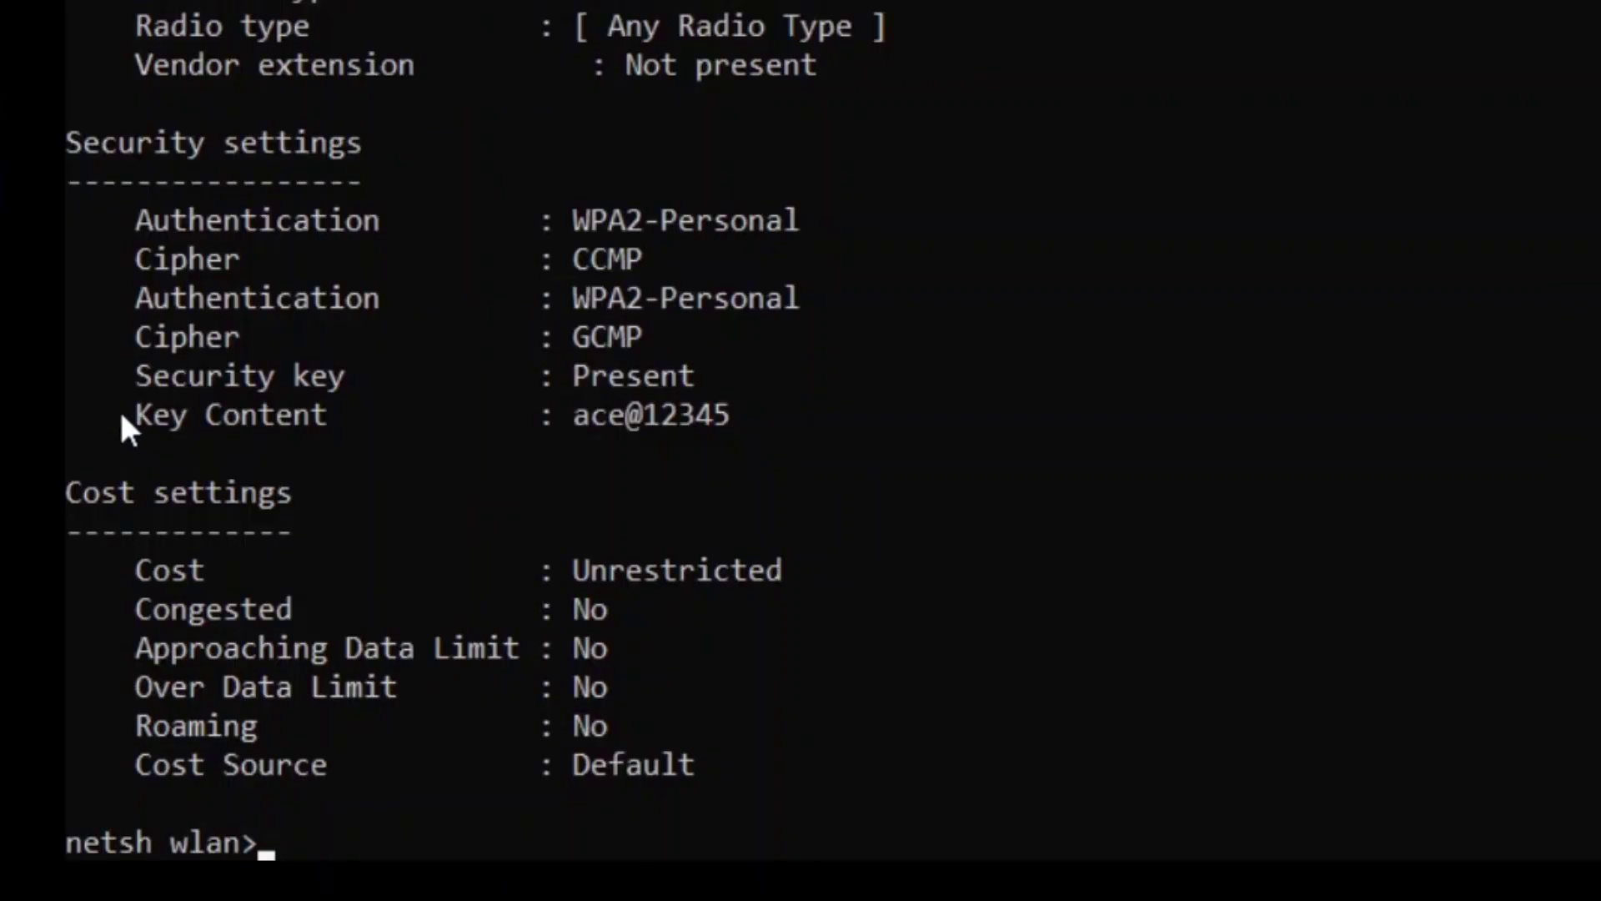
Highlight the Ace Wifi Key Content line, clear the selection, and trim the recalled profile name
drag(122, 417, 736, 422)
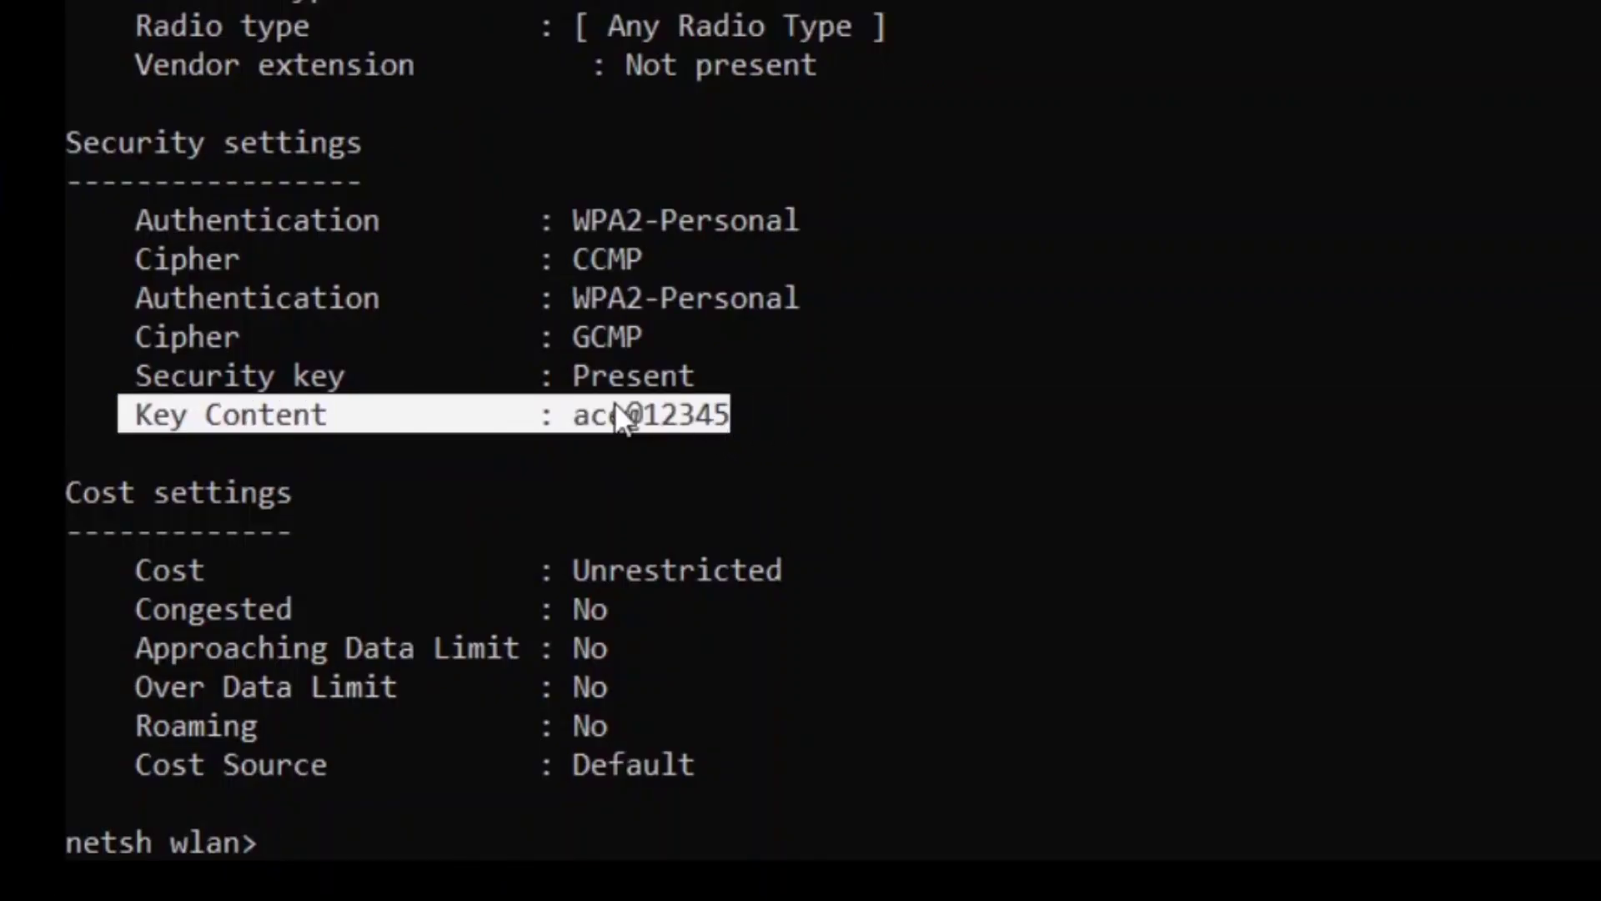
click(342, 423)
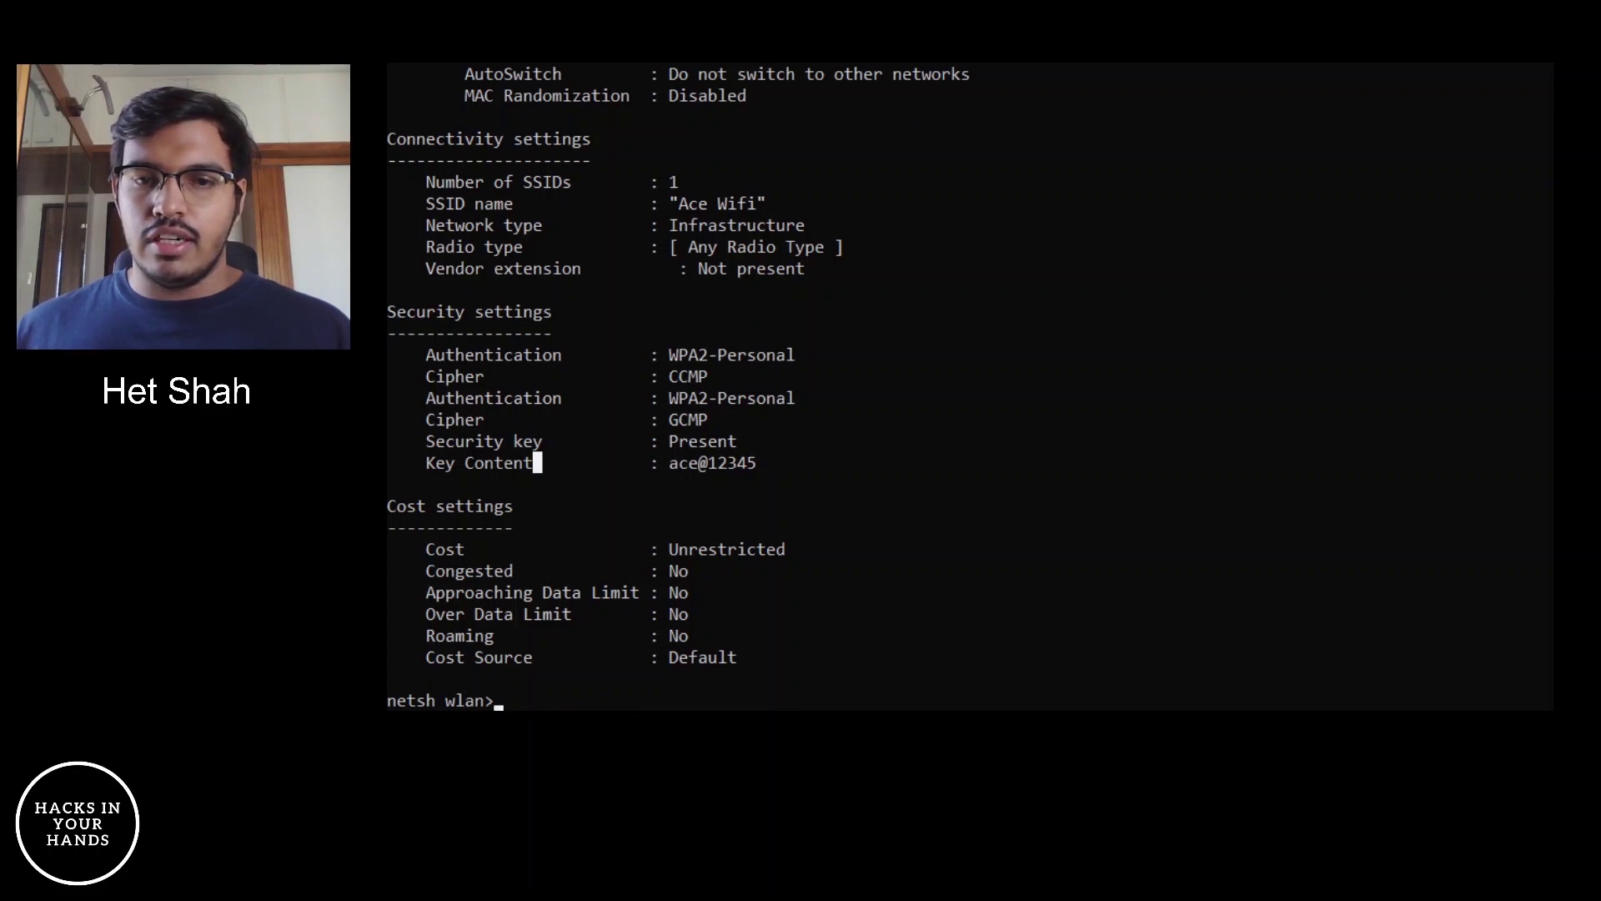
click(497, 701)
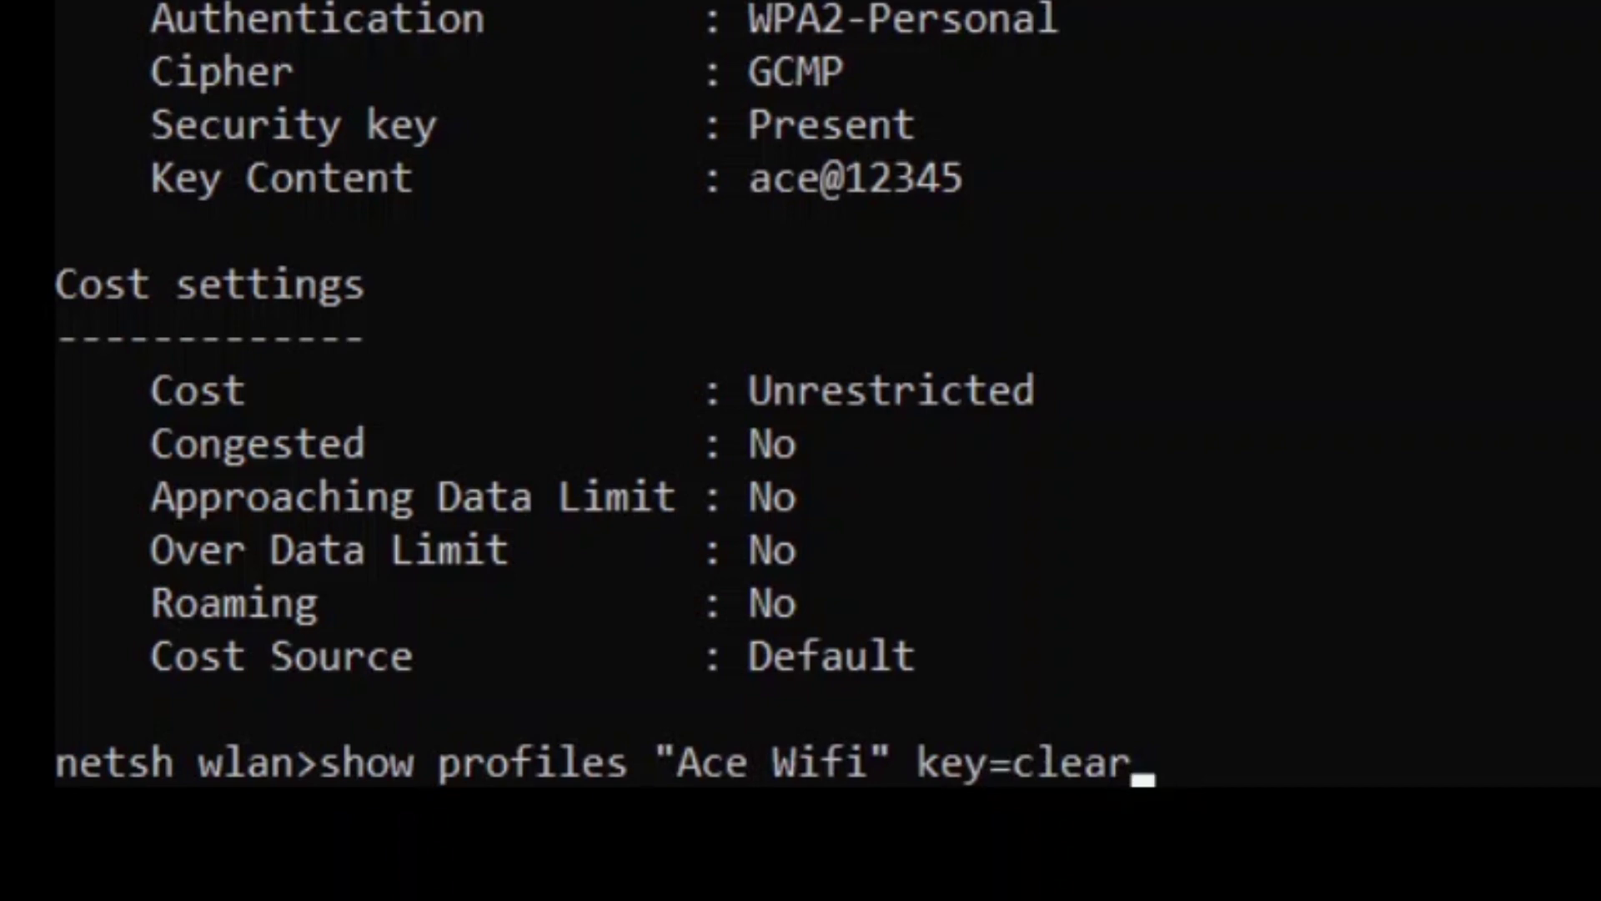
key(BackSpace)
Rerun show profiles and copy the 'Motorola One Power' profile name
key(BackSpace)
key(BackSpace)
key(BackSpace)
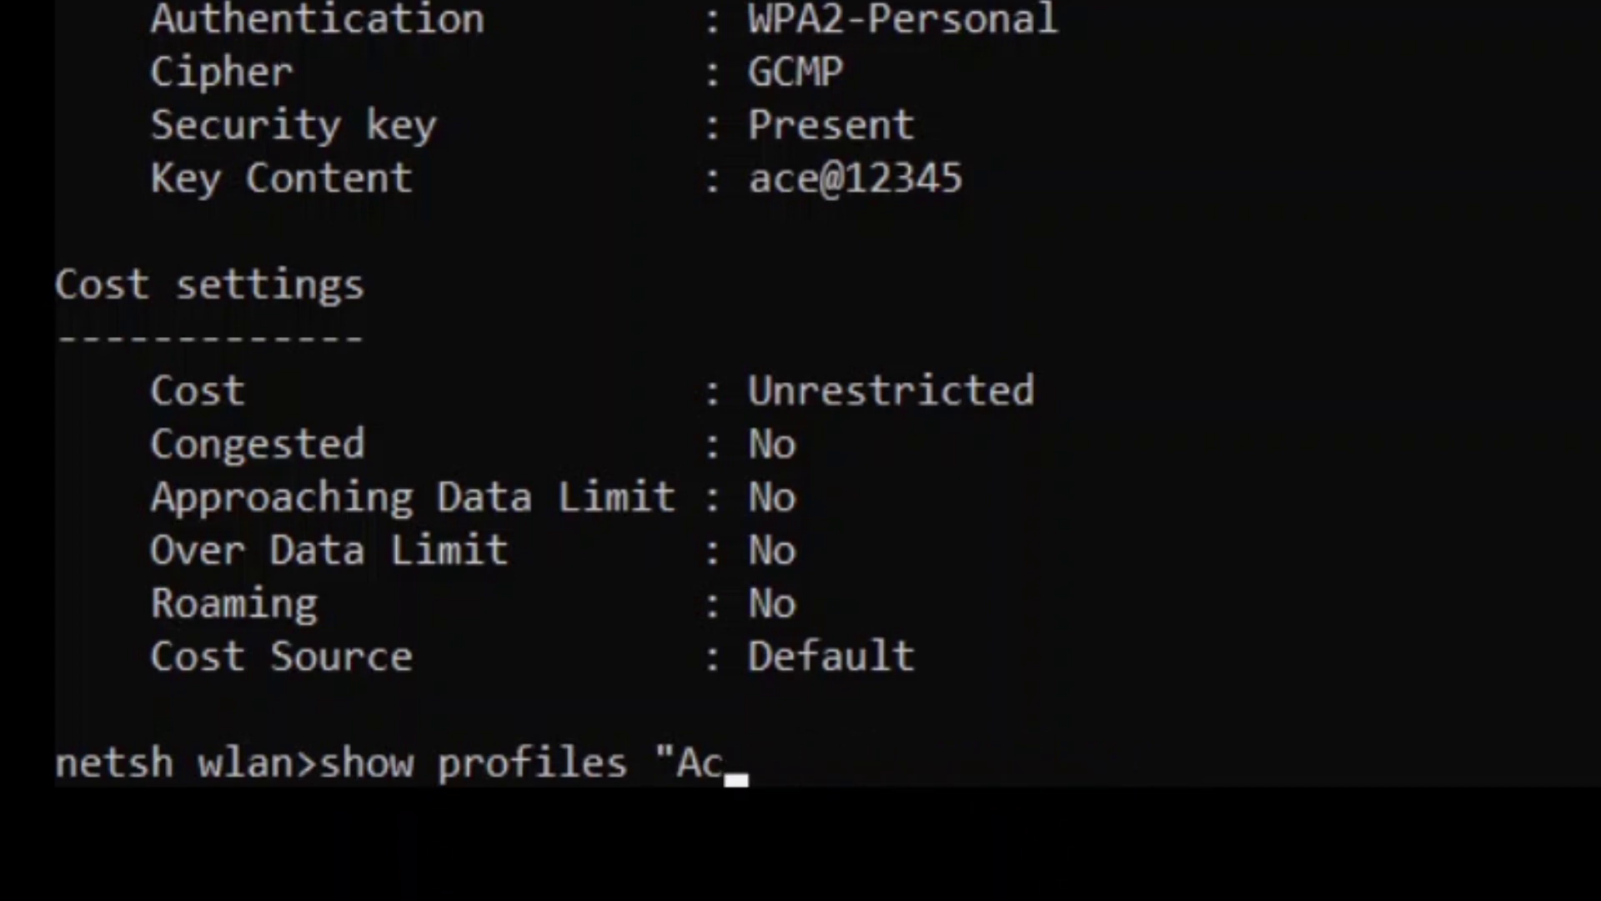
key(BackSpace)
key(BackSpace)
key(BackSpace)
key(Return)
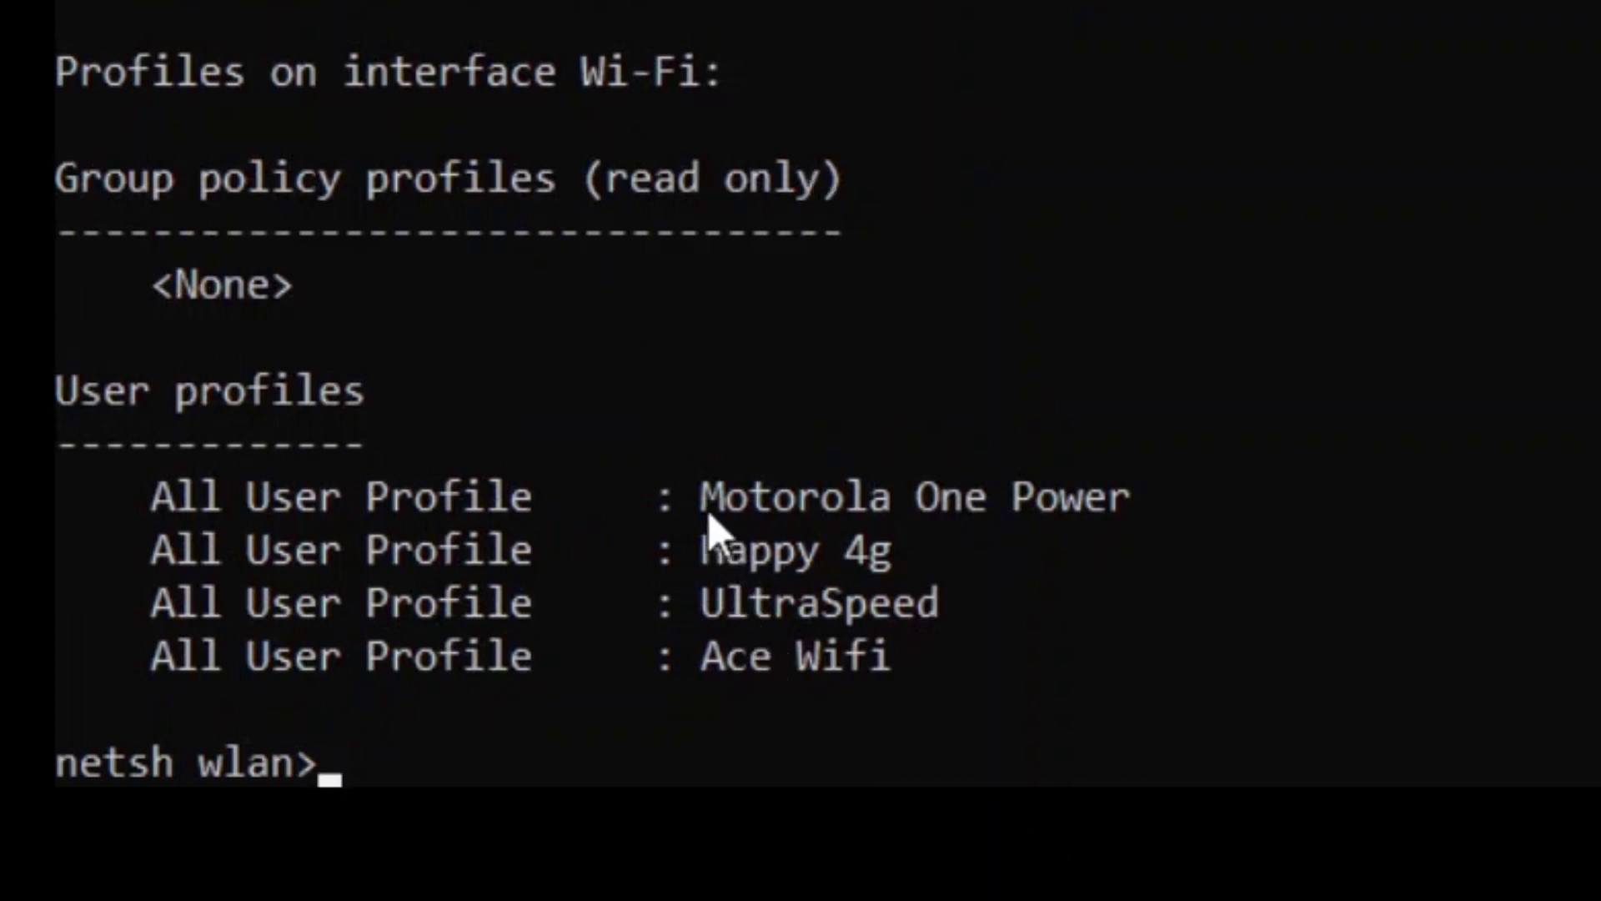
drag(702, 501, 1157, 503)
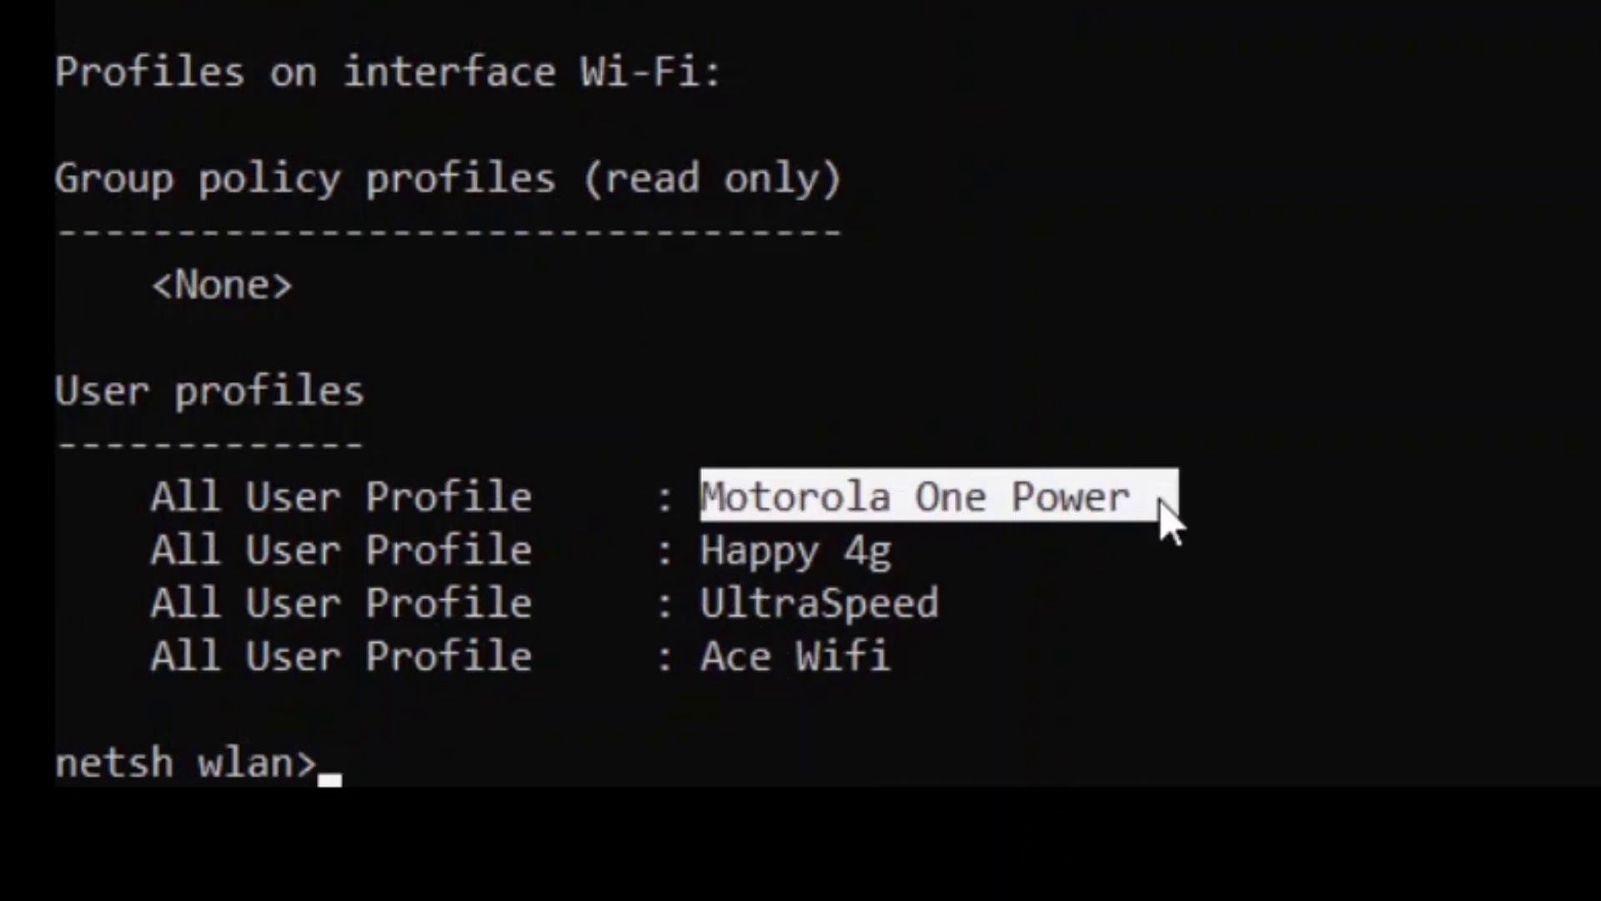
right_click(388, 782)
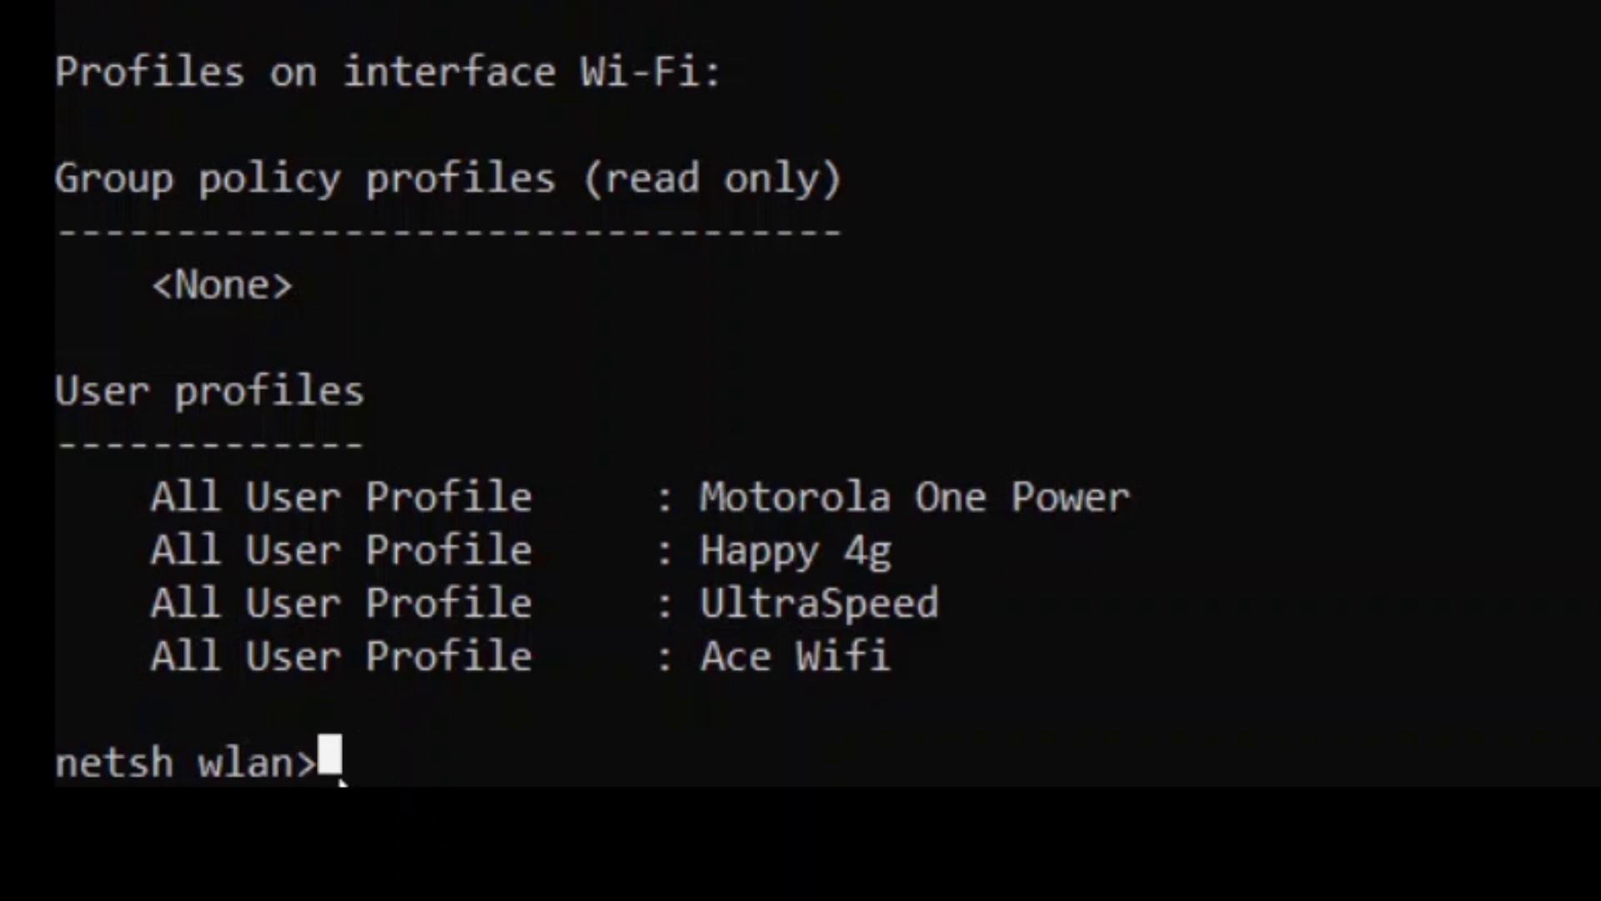
Run show profiles "Motorola One Power" key=clear to reveal its password
key(Up)
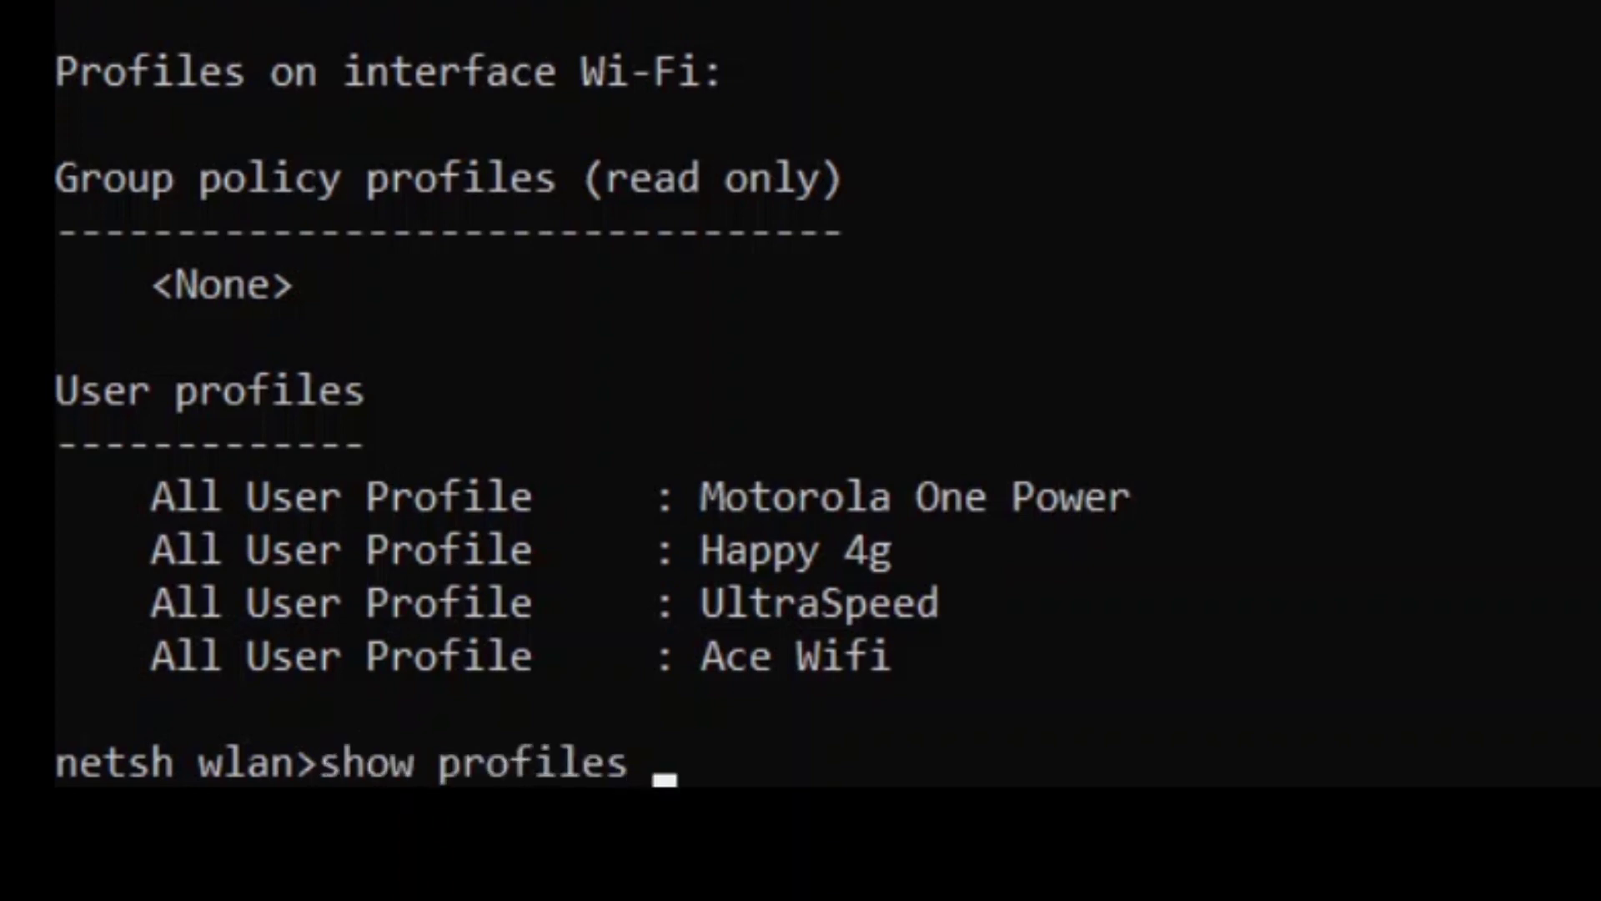
text(")
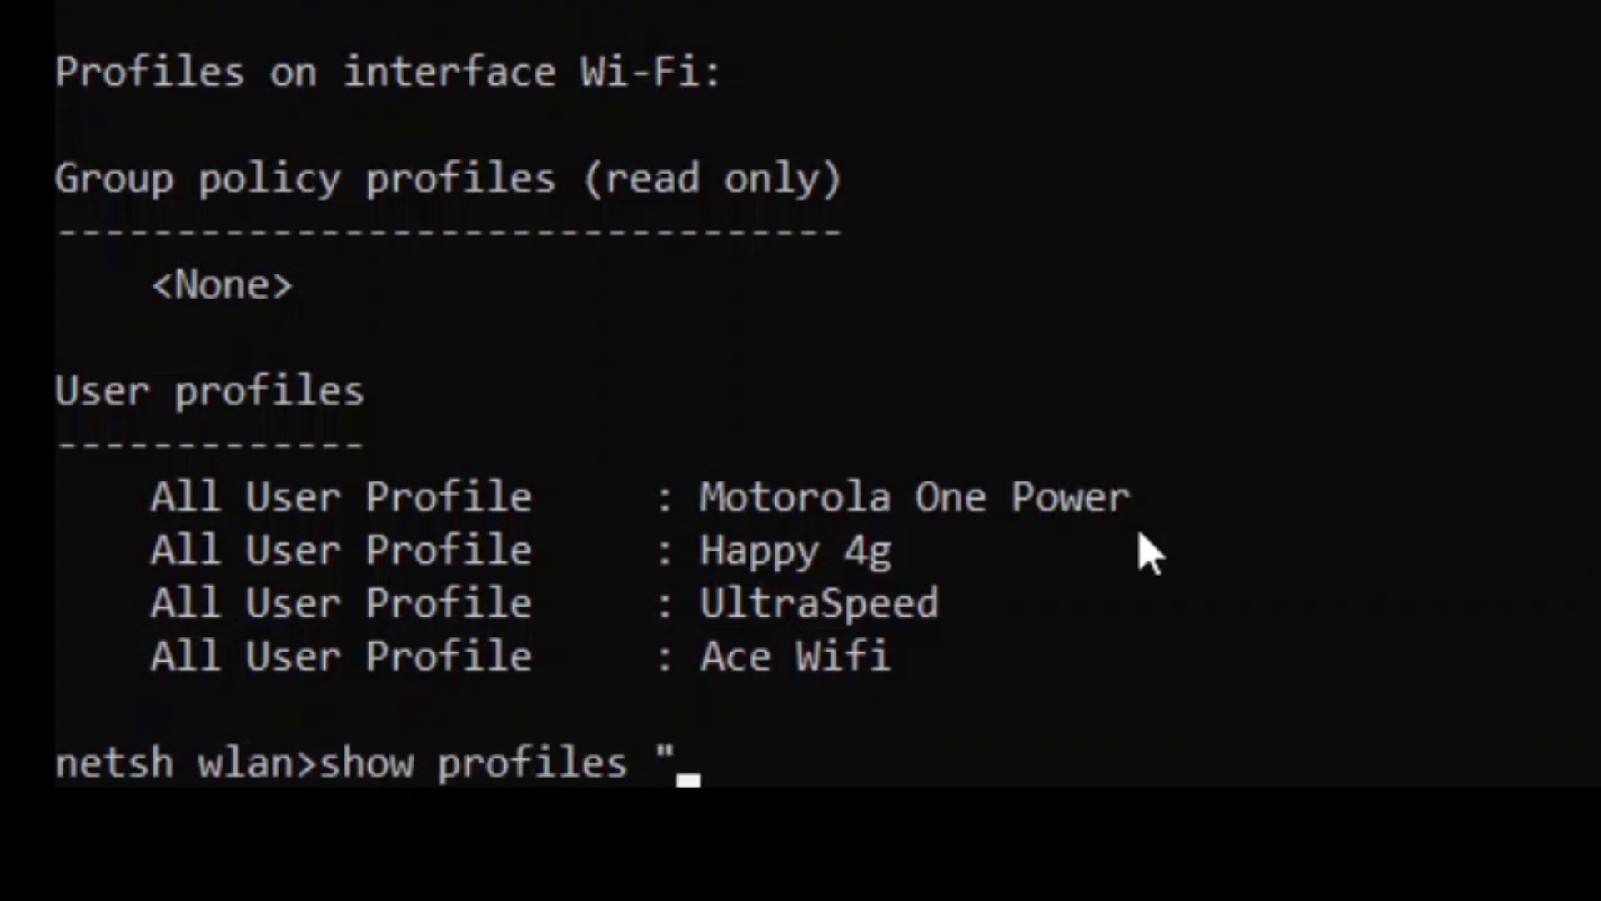
drag(1131, 501, 705, 511)
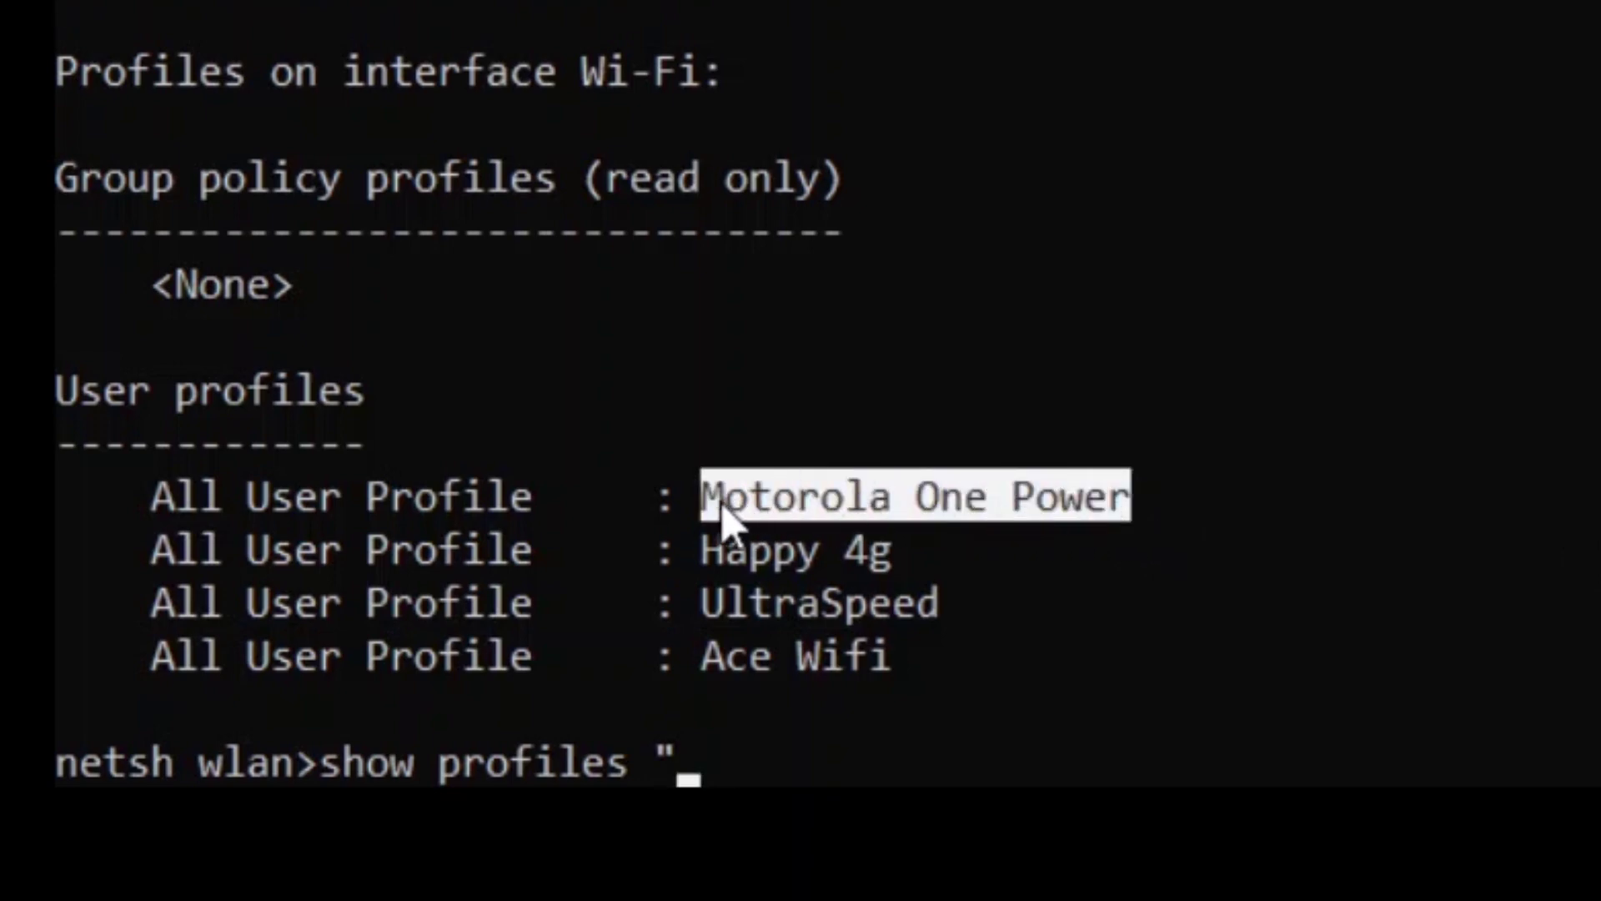
key(ctrl+c)
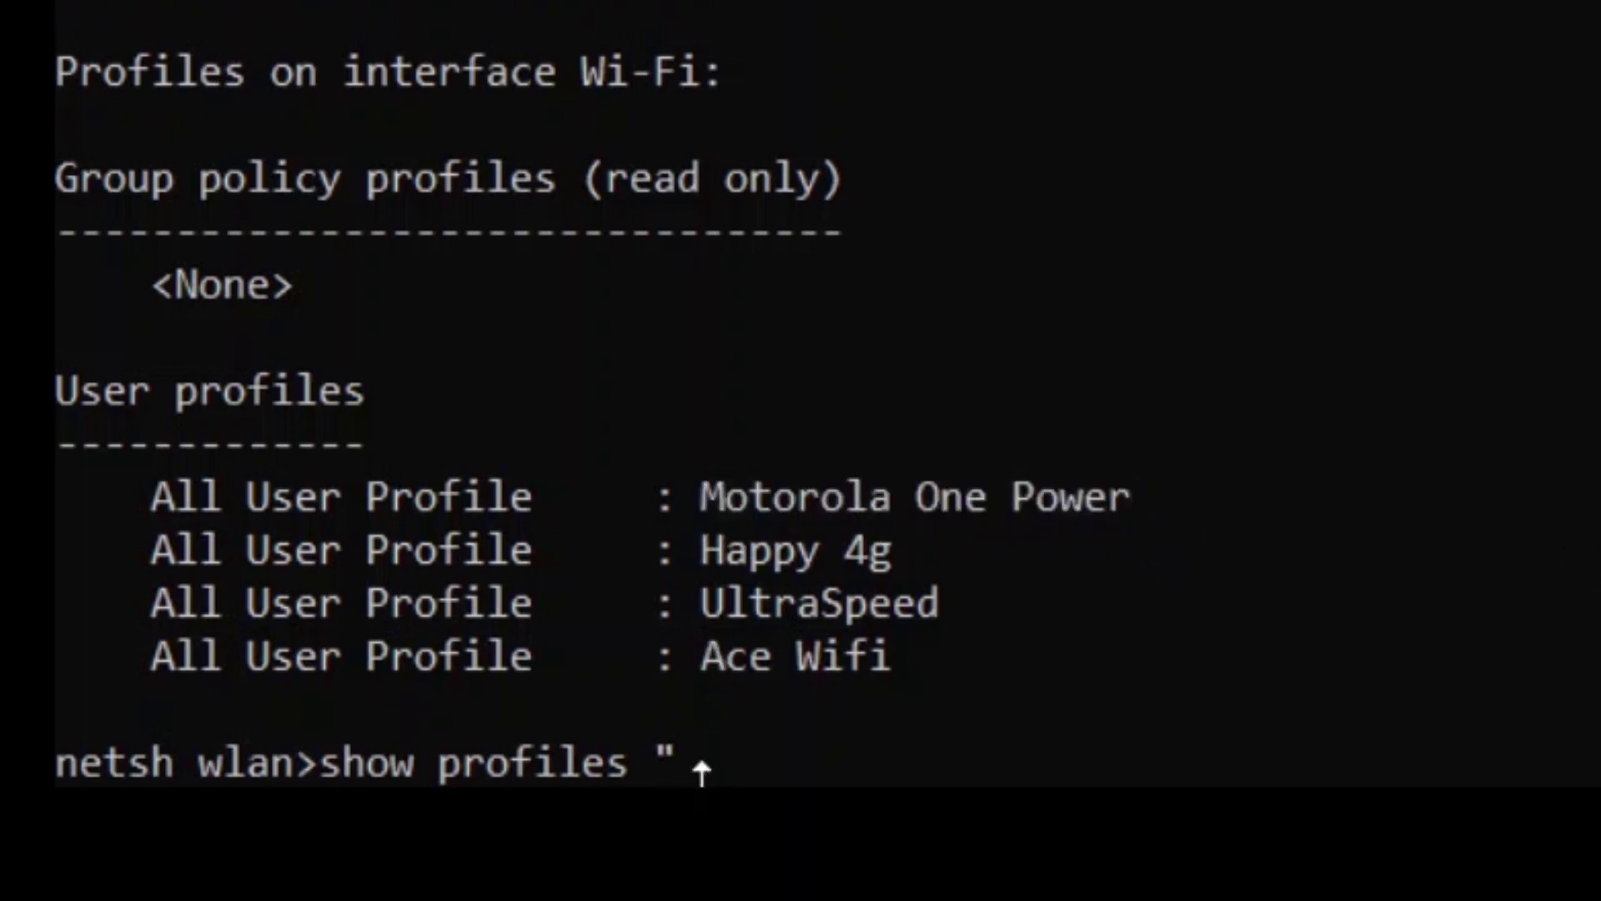
key(ctrl+v)
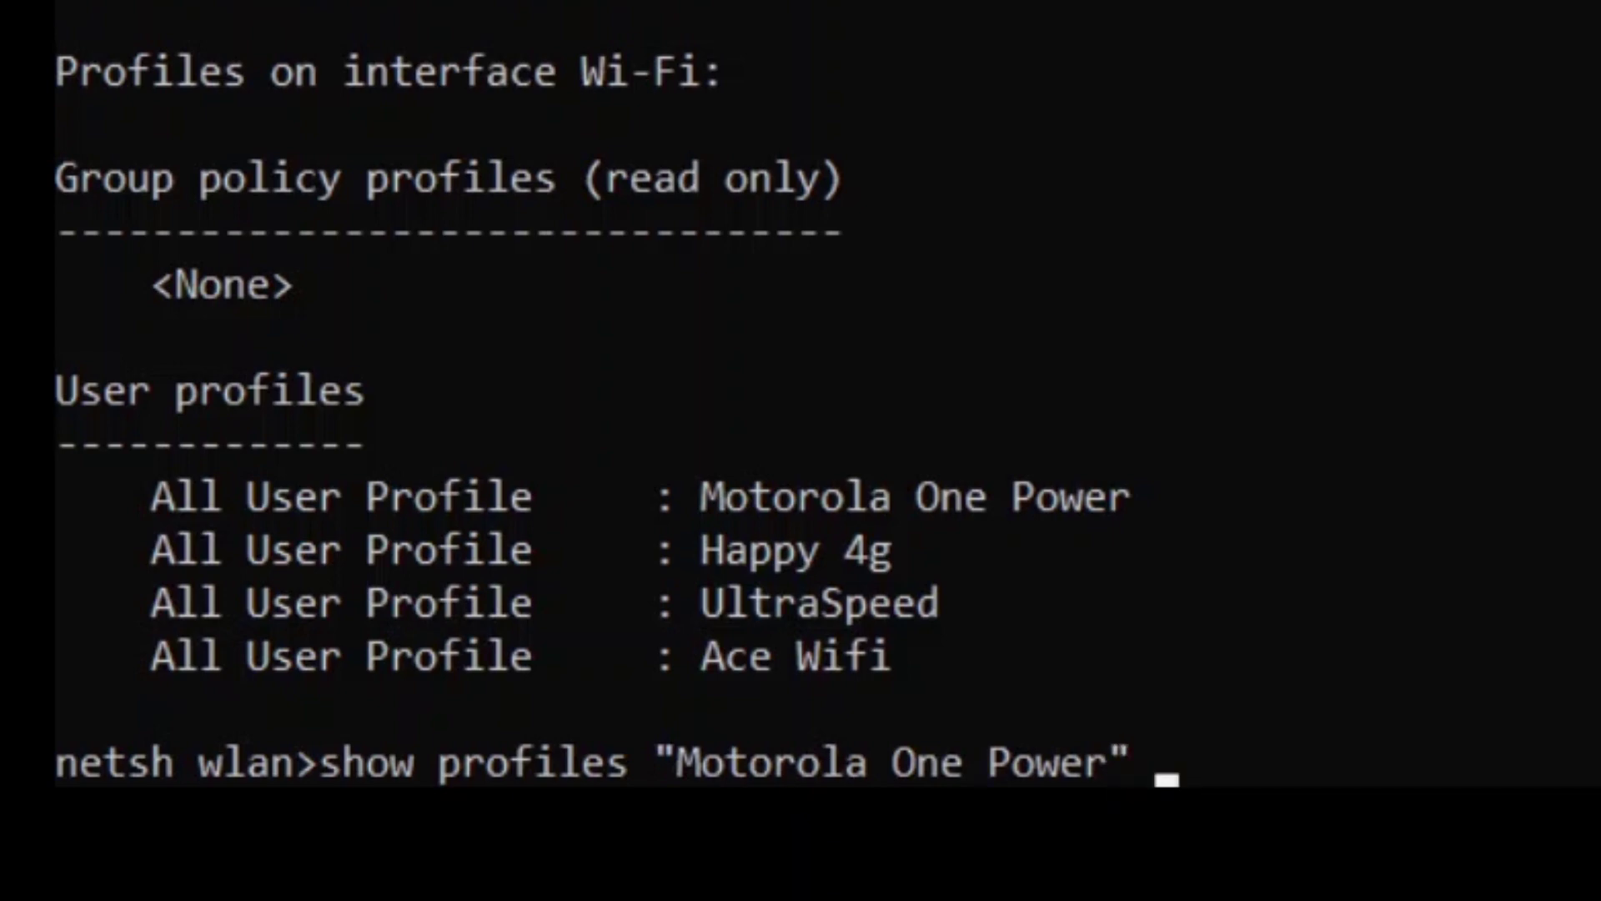
text(key=clear)
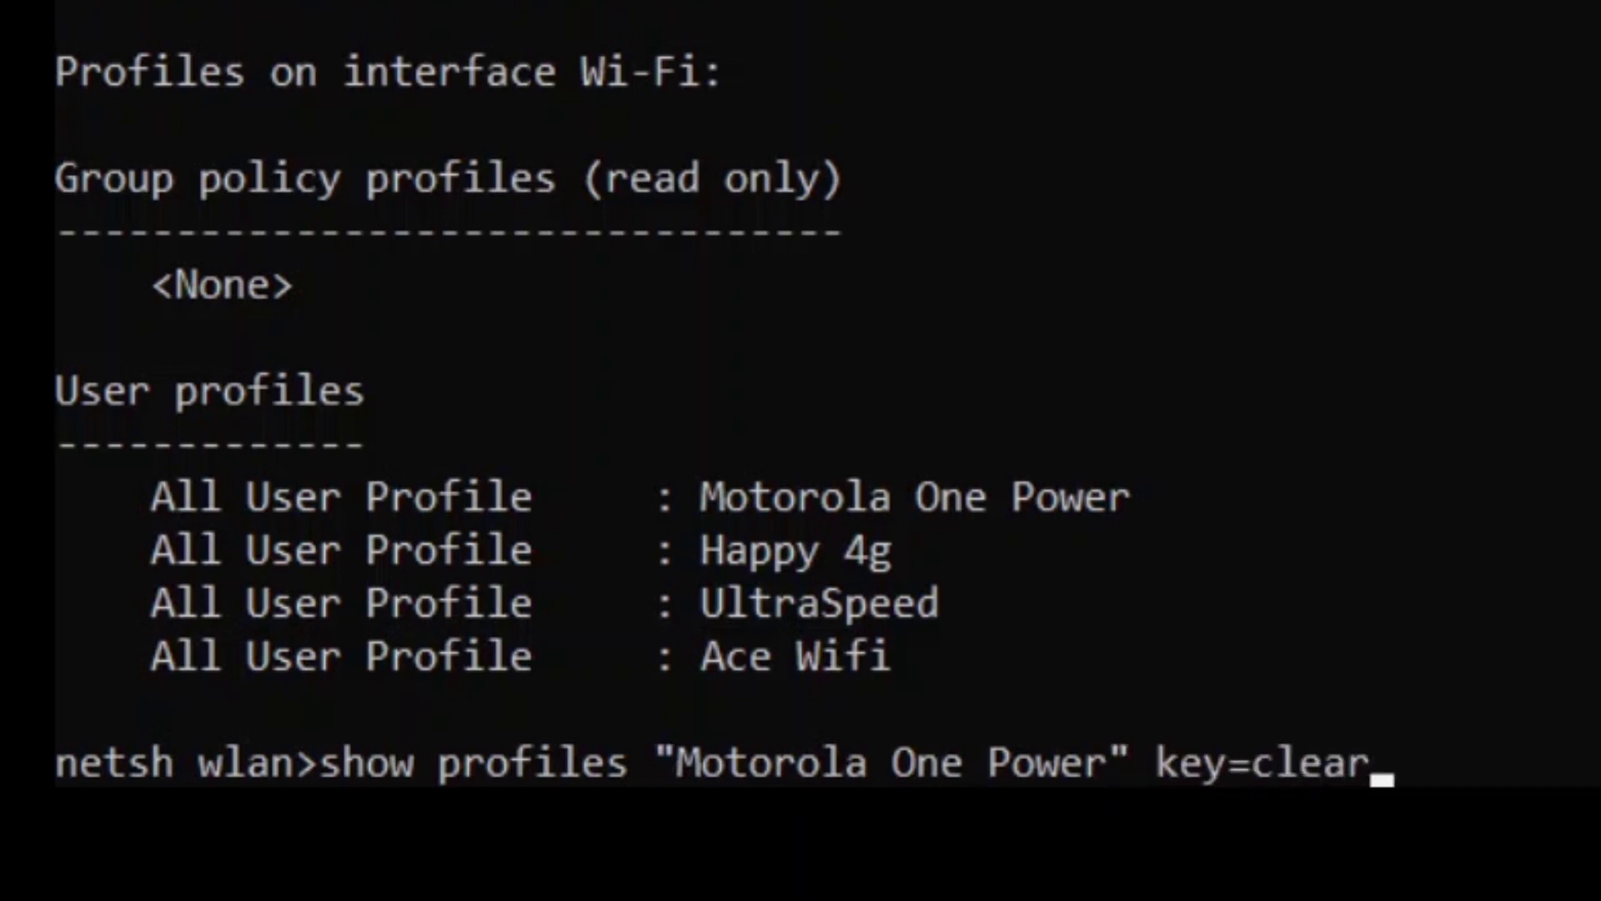
key(Return)
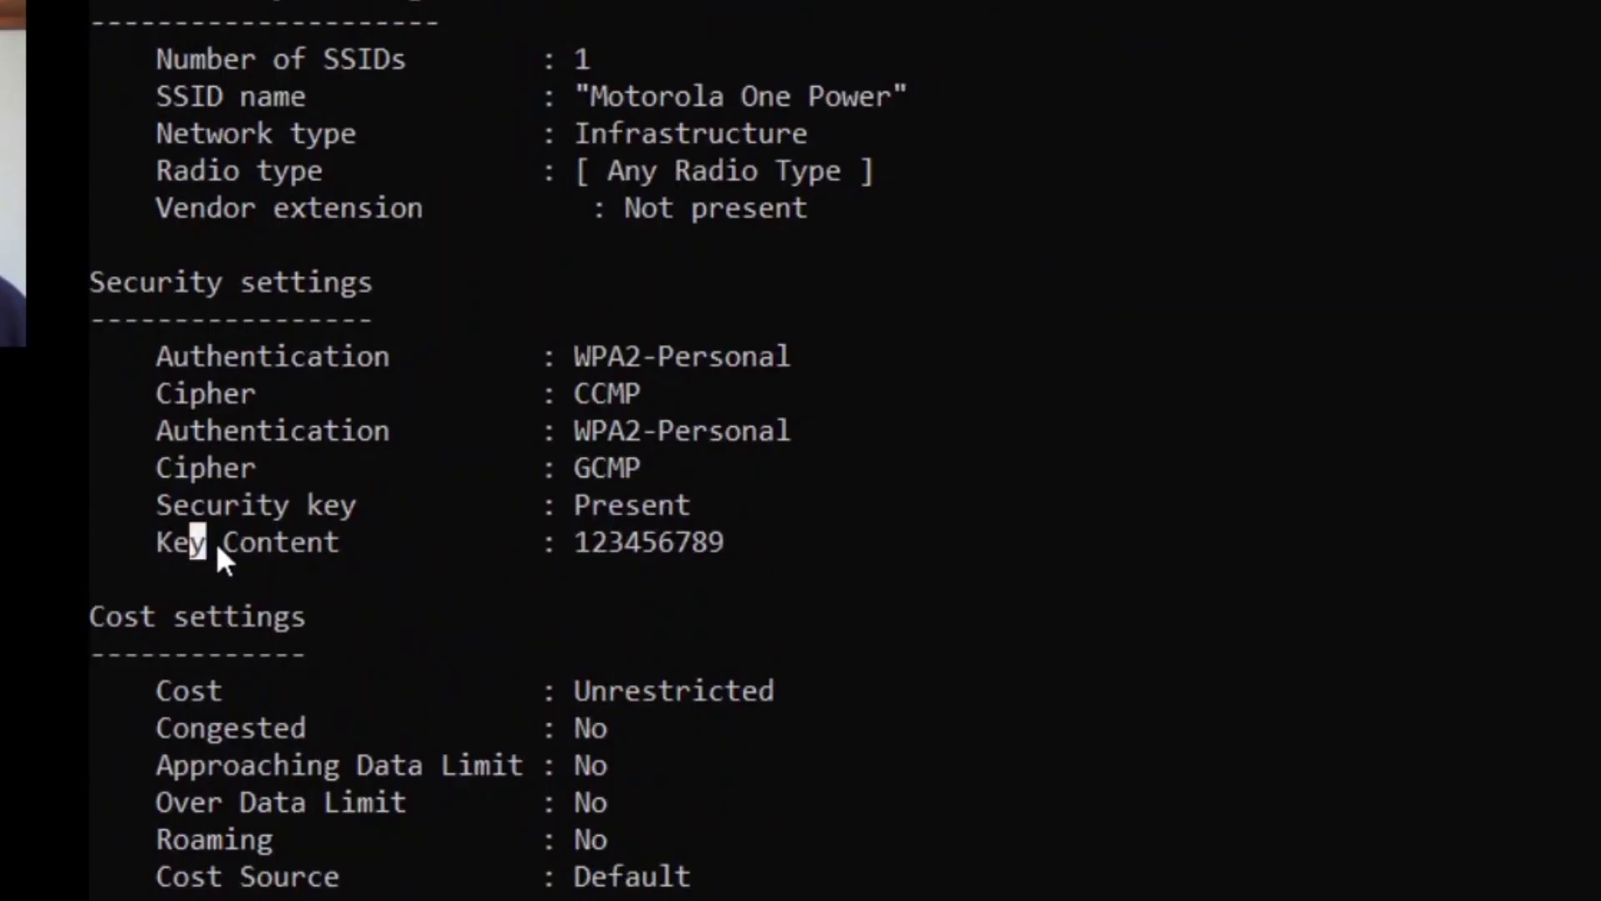
drag(213, 539, 619, 539)
click(620, 539)
click(760, 526)
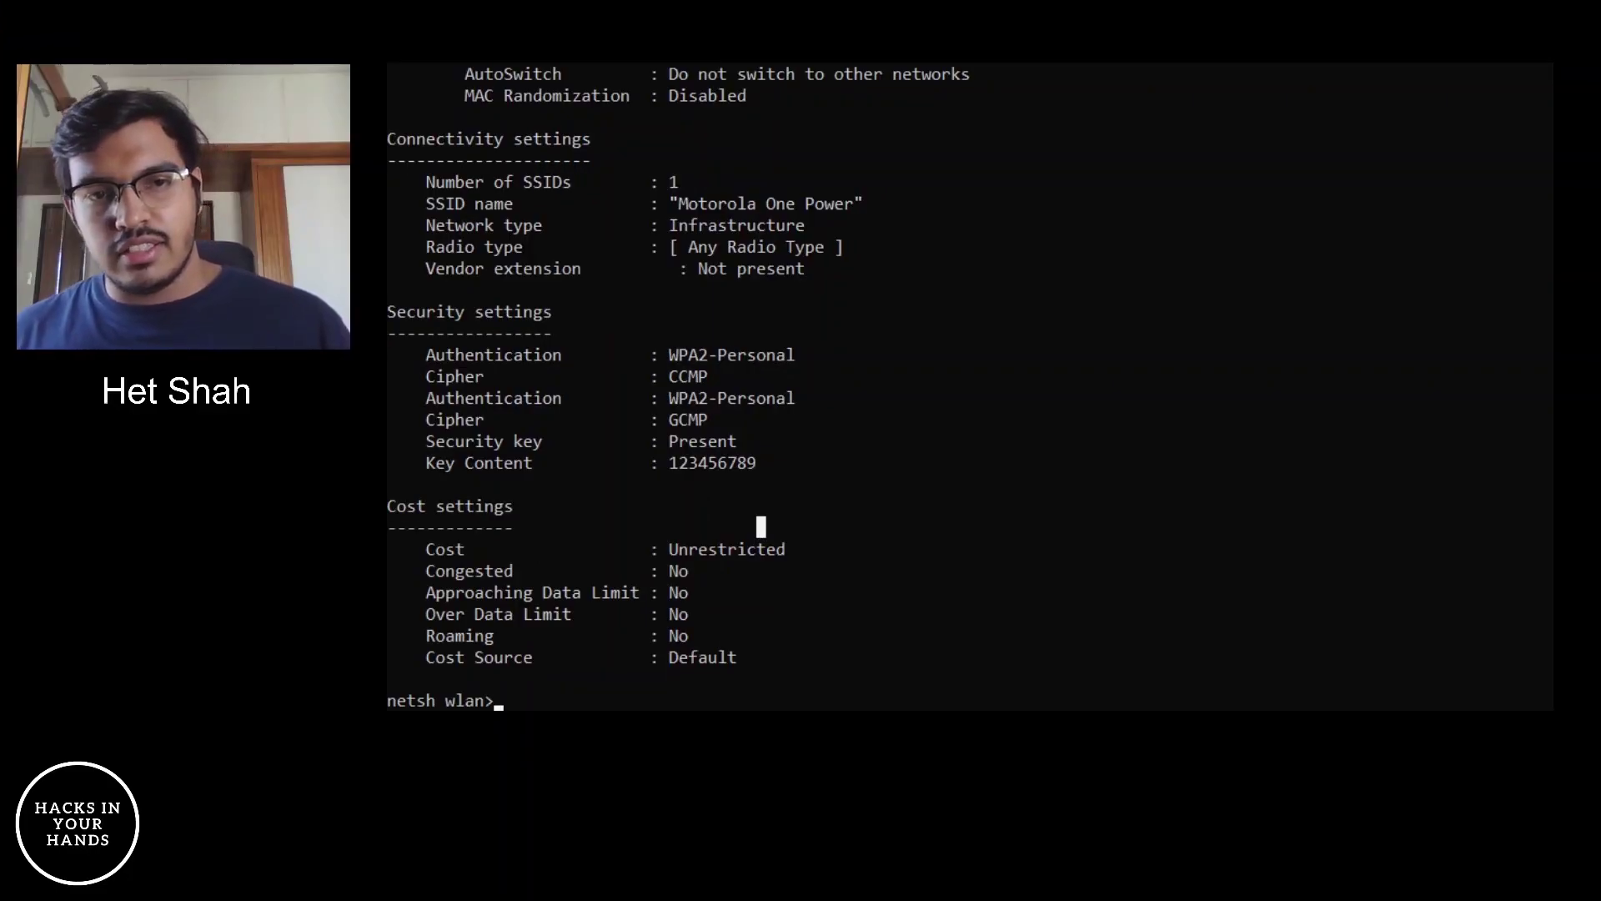